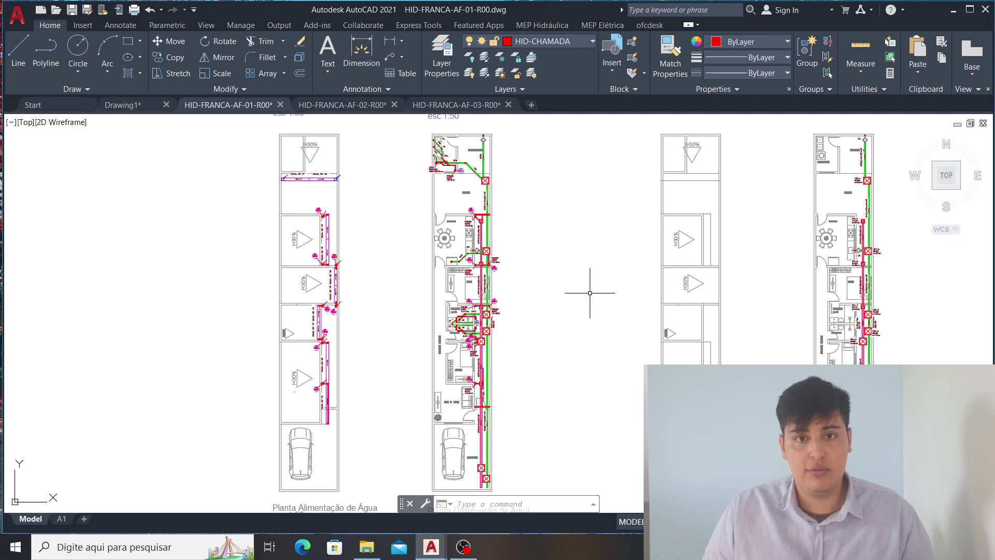
# - Survey the roof plan's gutters and downpipes from the garage end up to the horizontal gutter at the rear
pyautogui.scroll(5, 589, 293)
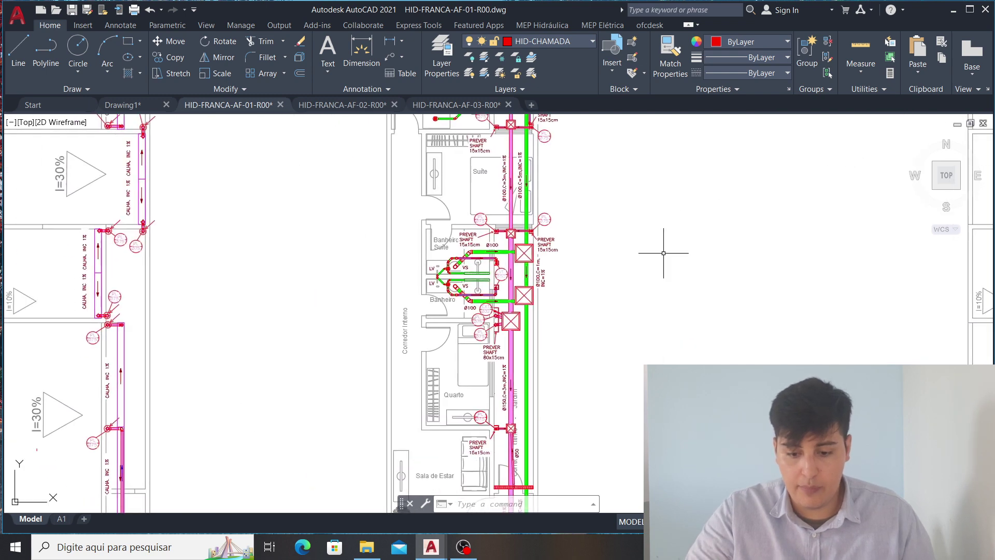
pyautogui.scroll(2, 495, 358)
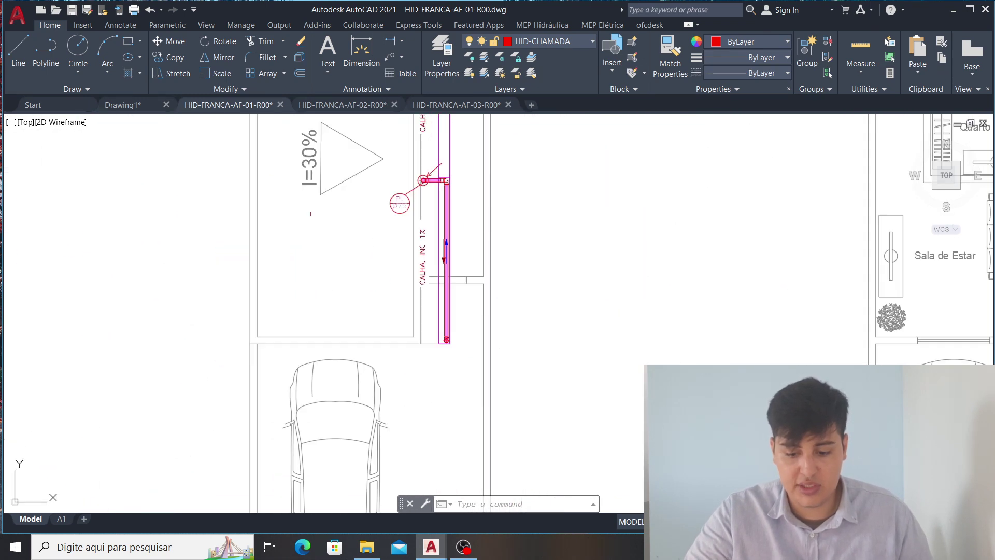
pyautogui.scroll(1, 515, 266)
pyautogui.scroll(-3, 515, 311)
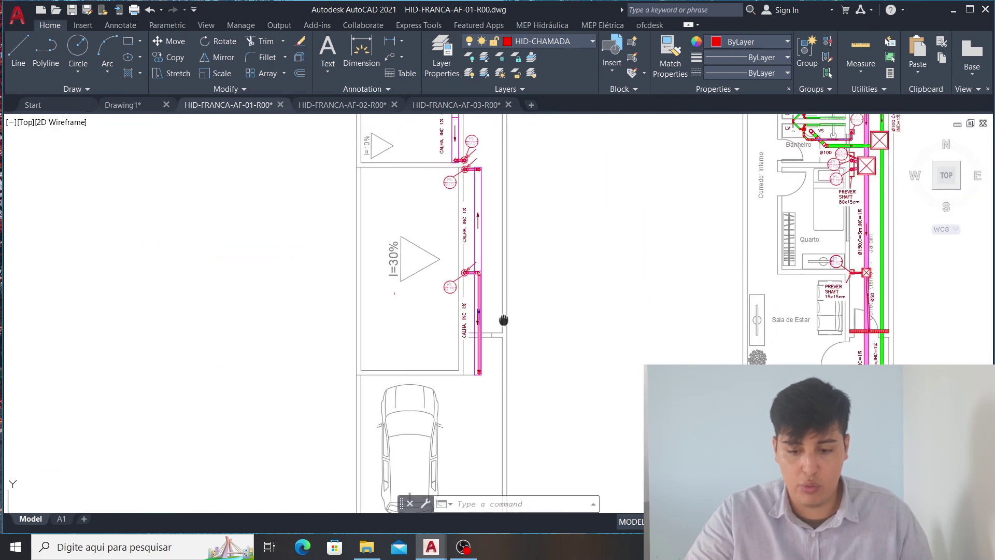
pyautogui.scroll(-1, 466, 238)
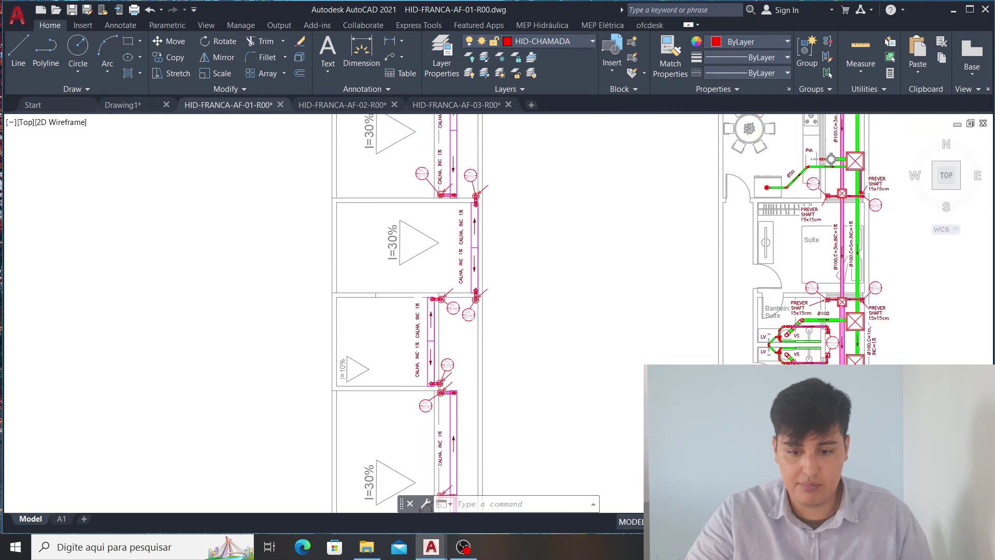
pyautogui.scroll(2, 451, 223)
pyautogui.moveTo(485, 228); pyautogui.dragTo(450, 381, button='middle')
pyautogui.scroll(-5, 493, 289)
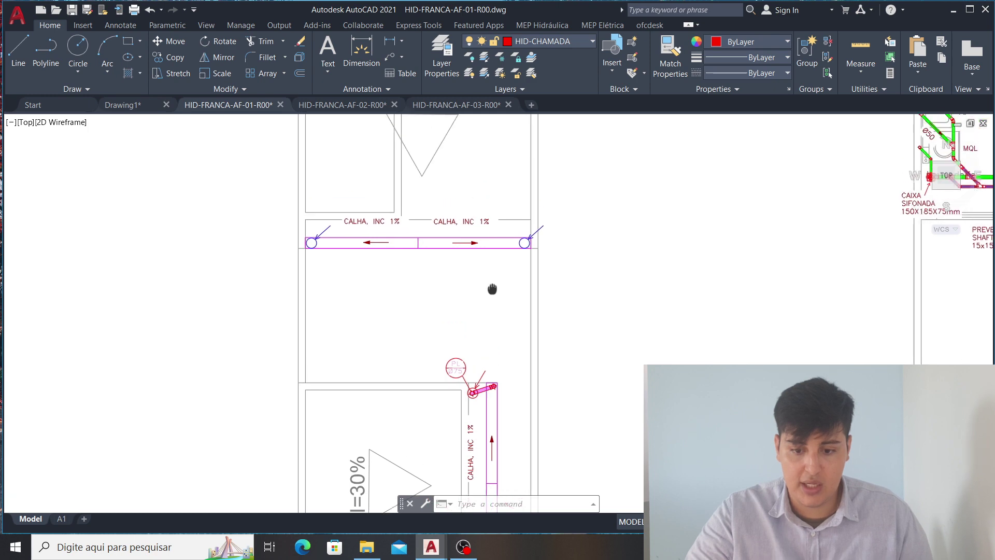
pyautogui.moveTo(457, 333); pyautogui.dragTo(499, 288, button='middle')
pyautogui.scroll(3, 466, 270)
pyautogui.scroll(-2, 496, 282)
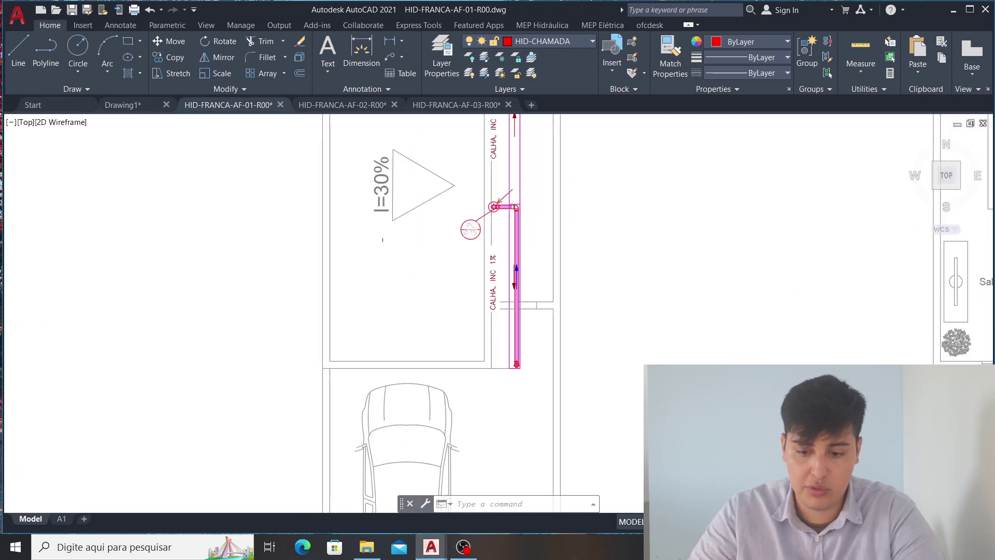
# - Examine the gutter sections and downpipe connections along the roofs nearest the garage on the roof plan
pyautogui.moveTo(516, 108); pyautogui.dragTo(515, 206, button='middle')
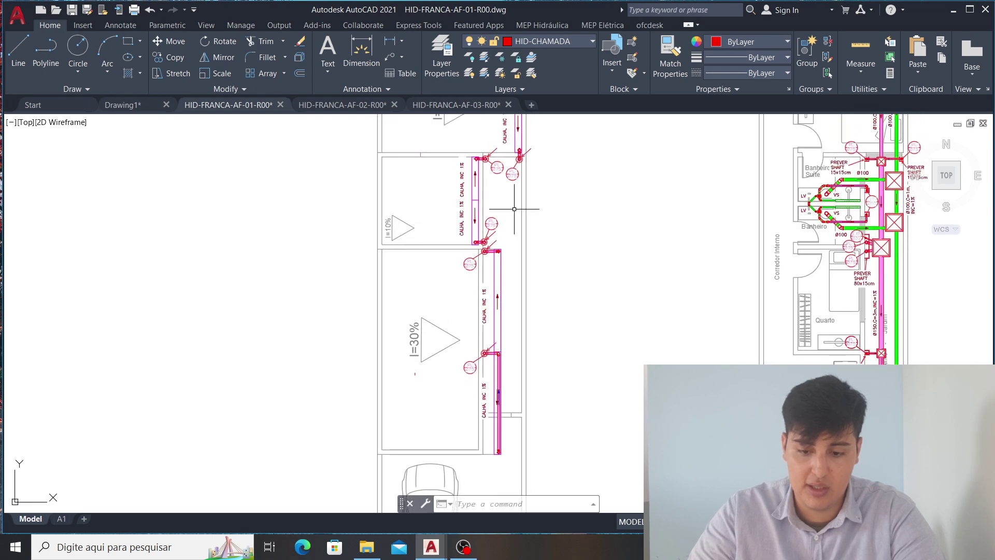
pyautogui.moveTo(493, 138); pyautogui.dragTo(492, 217, button='middle')
pyautogui.scroll(4, 482, 331)
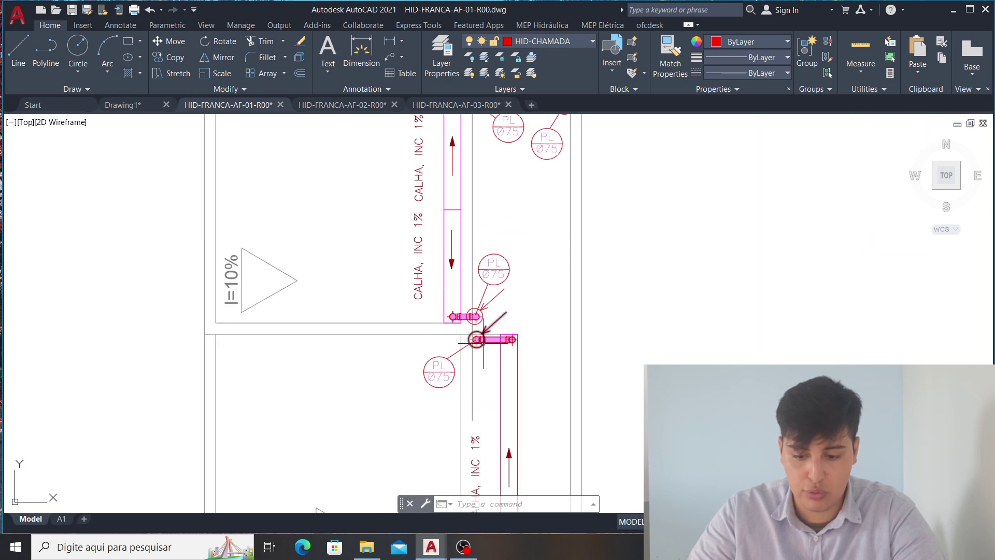
pyautogui.scroll(-6, 493, 307)
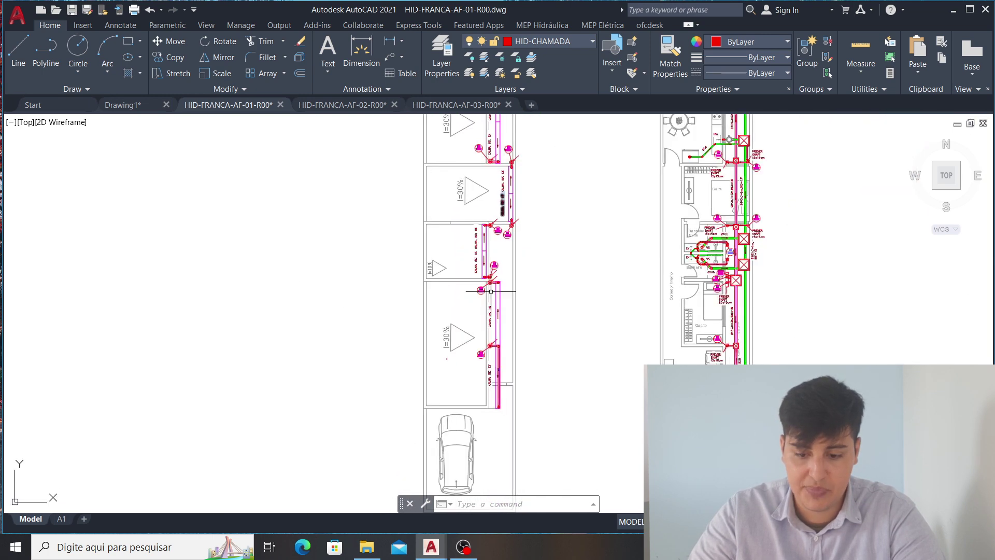
pyautogui.scroll(2, 502, 261)
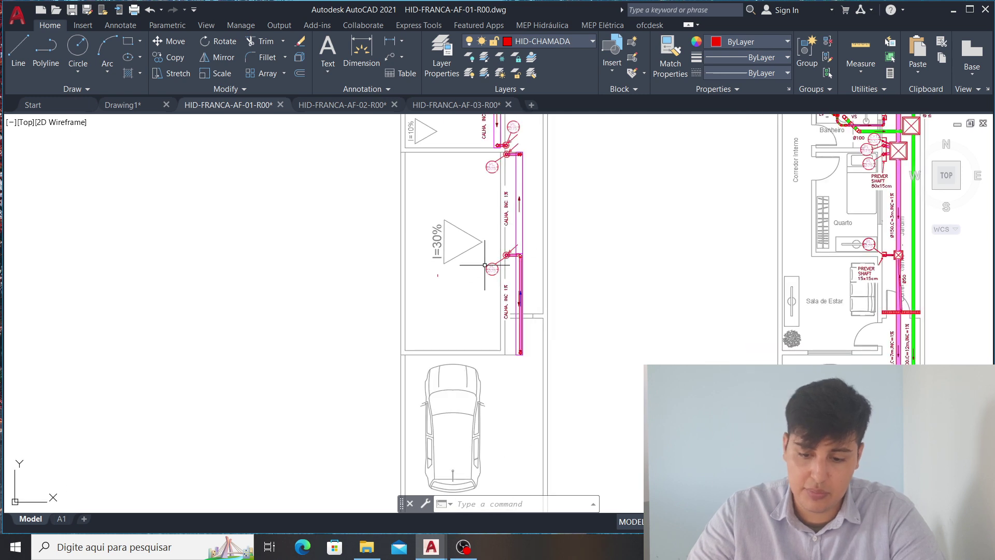
pyautogui.scroll(2, 484, 264)
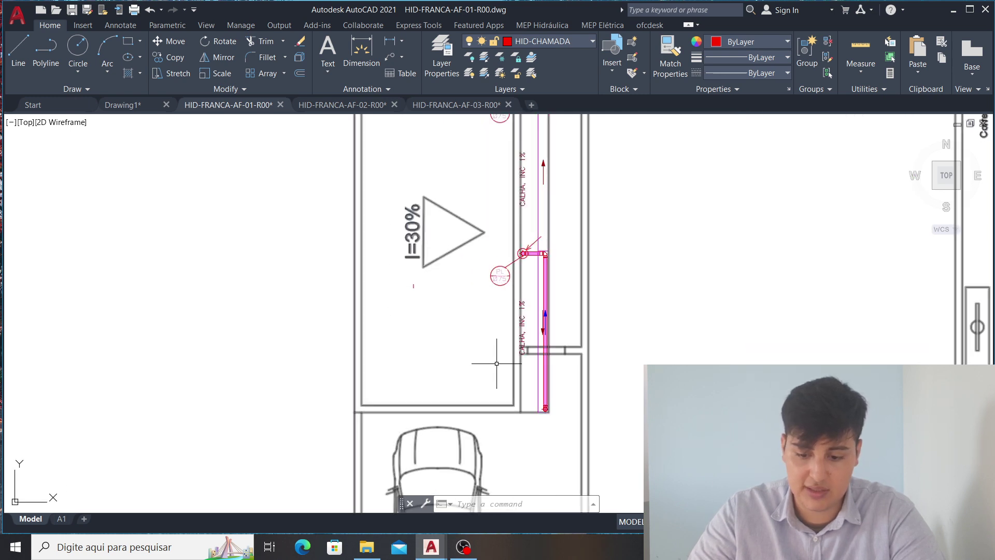
pyautogui.moveTo(548, 286); pyautogui.dragTo(496, 319, button='middle')
pyautogui.moveTo(523, 222); pyautogui.dragTo(519, 252, button='middle')
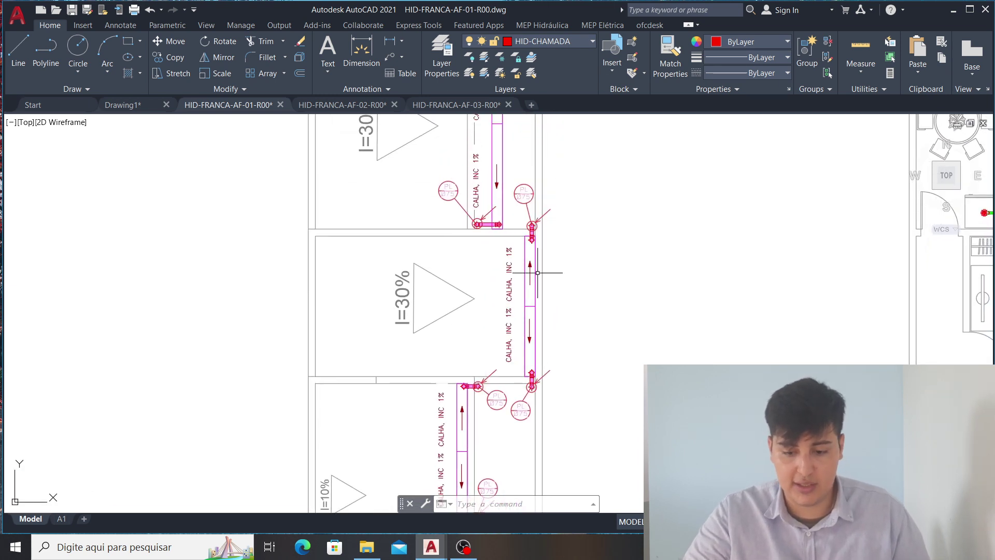
# - Inspect the PL Ø75 downpipes, flow arrows and slope labels at both ends of the uppermost vertical gutter
pyautogui.scroll(2, 486, 223)
pyautogui.moveTo(486, 224); pyautogui.dragTo(500, 385, button='middle')
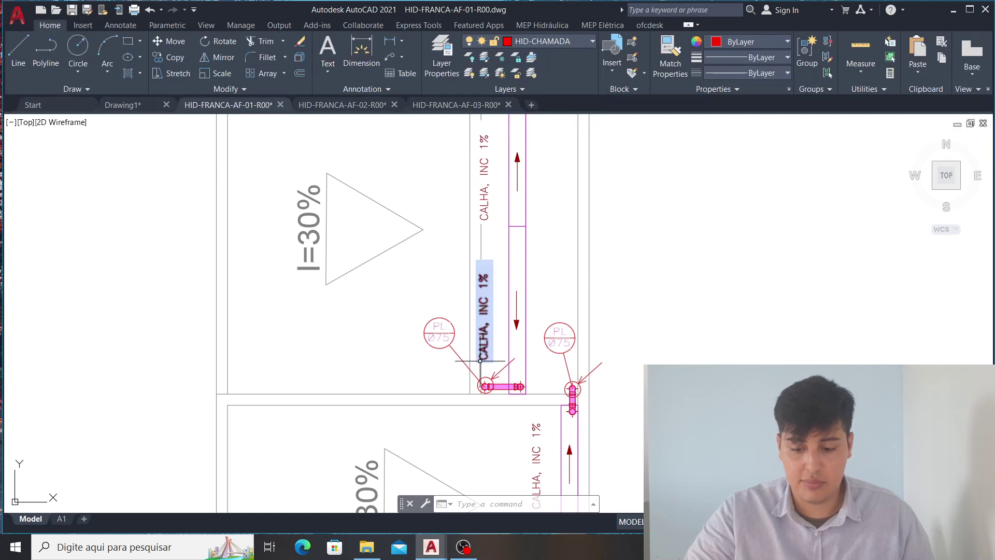
pyautogui.scroll(2, 485, 395)
pyautogui.scroll(2, 539, 381)
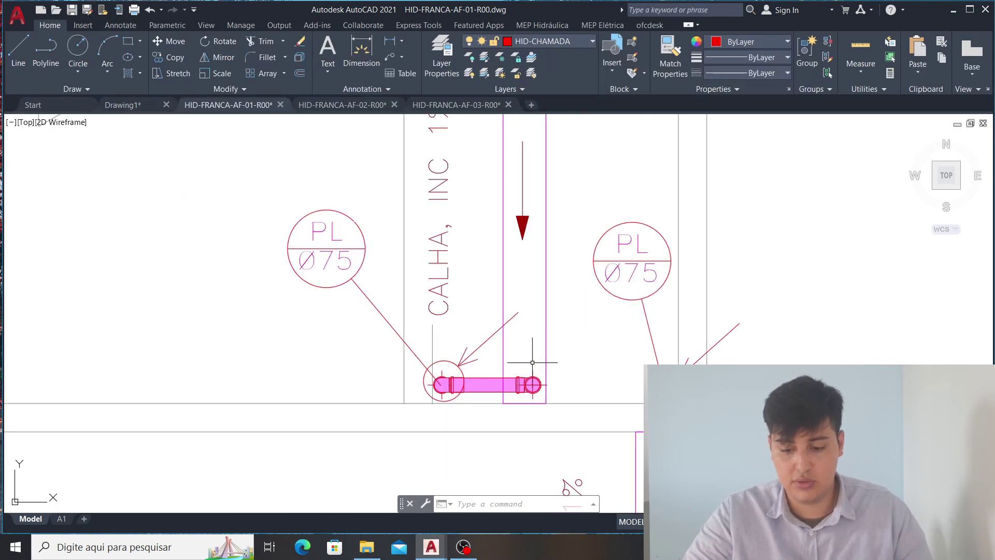
pyautogui.scroll(-2, 535, 363)
pyautogui.moveTo(535, 363); pyautogui.dragTo(505, 453, button='middle')
pyautogui.scroll(-2, 505, 453)
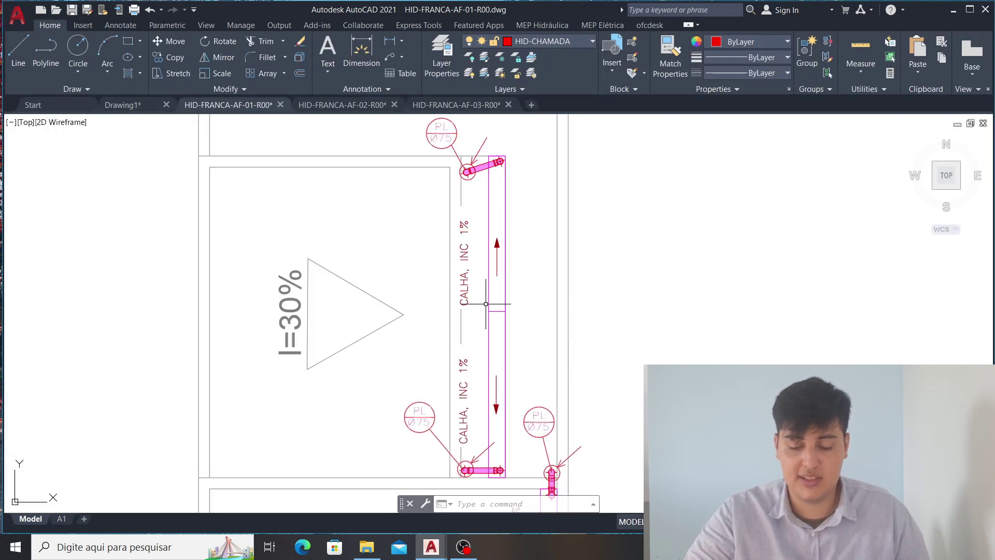
pyautogui.moveTo(503, 317); pyautogui.dragTo(488, 417, button='middle')
pyautogui.scroll(-2, 456, 297)
pyautogui.moveTo(456, 297); pyautogui.dragTo(473, 223, button='middle')
# - Inspect the gutter and PL Ø75 downpipes of the I=10% roof and their neighbours on the adjoining roof
pyautogui.scroll(2, 467, 365)
pyautogui.moveTo(457, 378); pyautogui.dragTo(498, 230, button='middle')
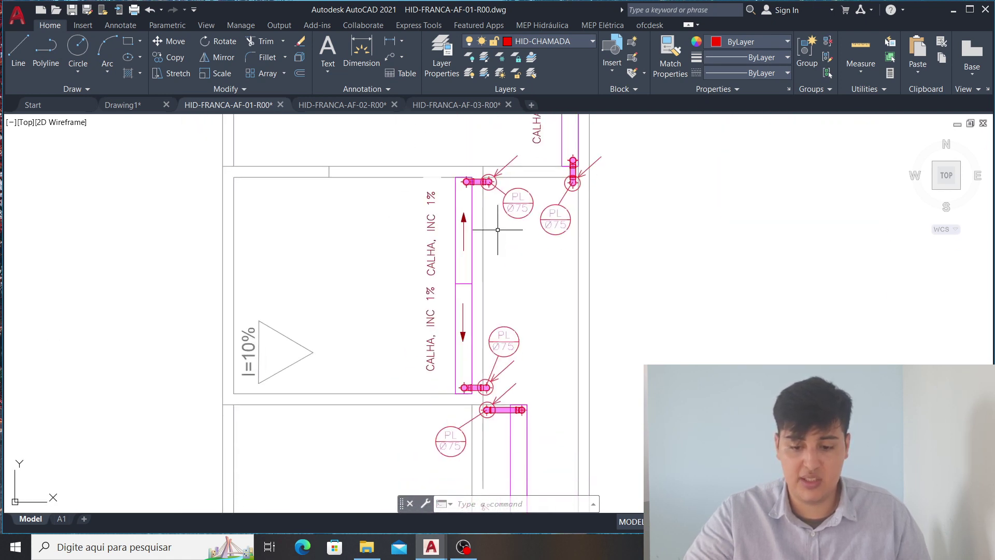
pyautogui.scroll(1, 462, 203)
pyautogui.moveTo(485, 375); pyautogui.dragTo(497, 201, button='middle')
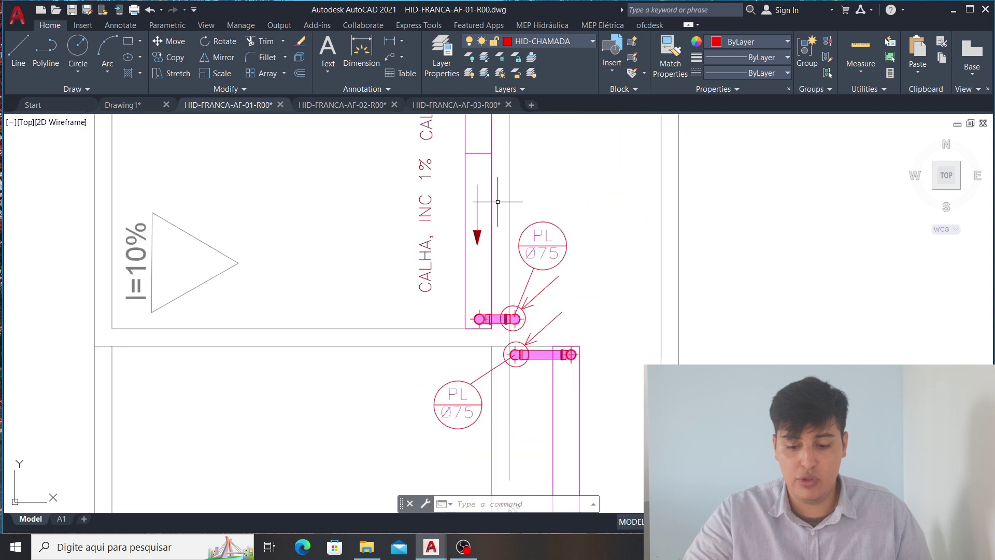
pyautogui.scroll(-2, 496, 334)
pyautogui.moveTo(542, 429); pyautogui.dragTo(512, 290, button='middle')
pyautogui.moveTo(518, 235); pyautogui.dragTo(520, 295, button='middle')
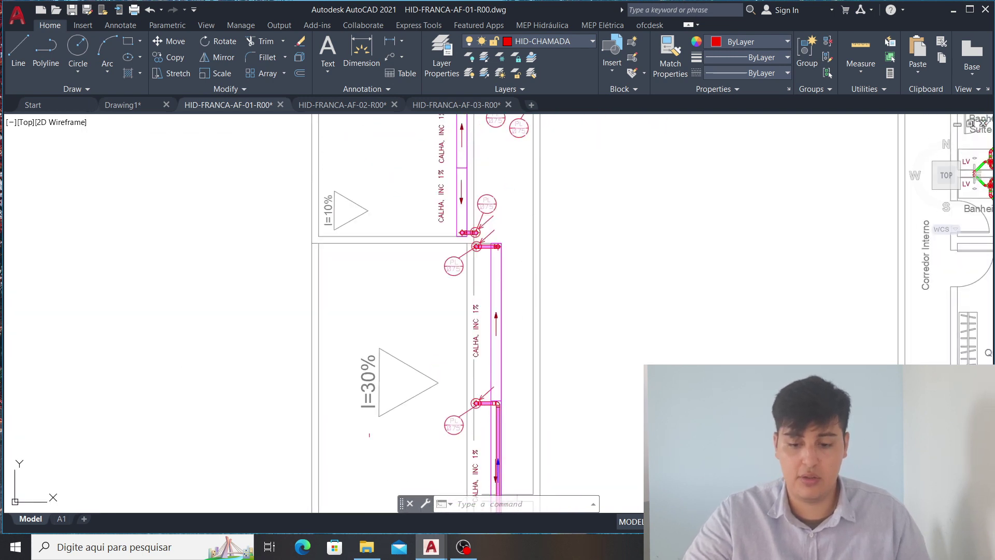
pyautogui.moveTo(502, 217); pyautogui.dragTo(473, 172, button='middle')
pyautogui.scroll(-5, 517, 228)
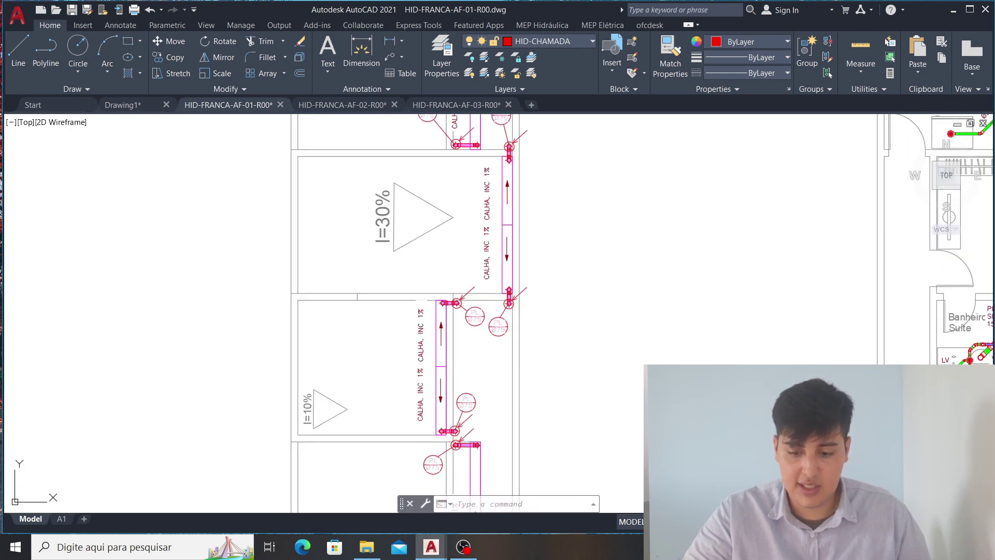
# - Examine the rear horizontal gutter, including its slope labels, flow arrows and the circular outlets at both ends
pyautogui.moveTo(518, 228); pyautogui.dragTo(493, 338, button='middle')
pyautogui.scroll(6, 478, 204)
pyautogui.moveTo(404, 202); pyautogui.dragTo(424, 332, button='middle')
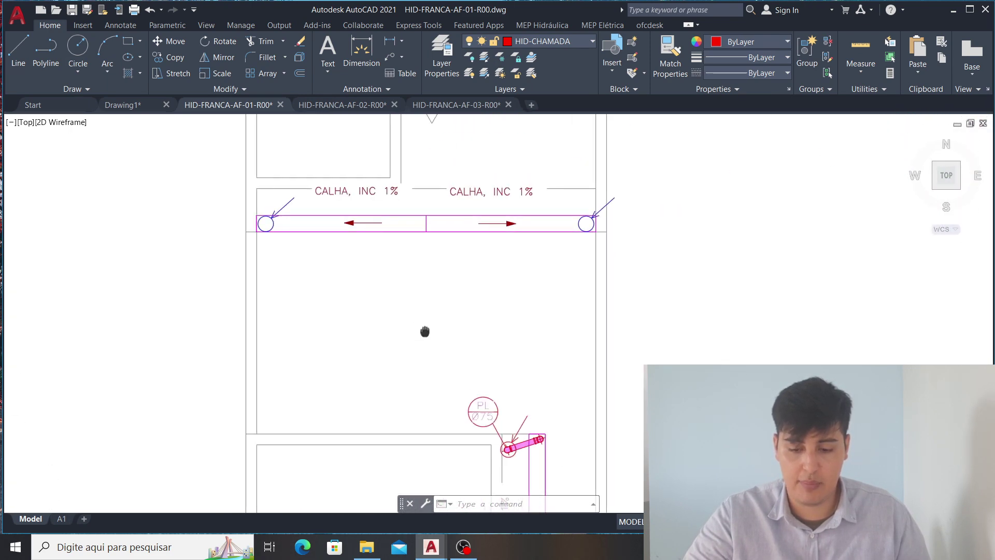
pyautogui.scroll(-3, 444, 289)
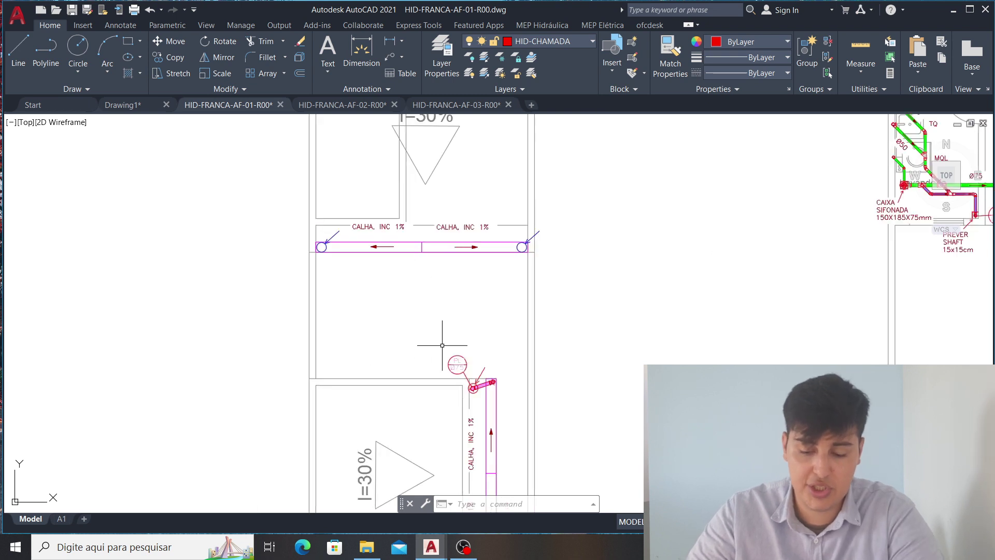
pyautogui.moveTo(453, 362); pyautogui.dragTo(453, 296, button='middle')
pyautogui.scroll(2, 323, 242)
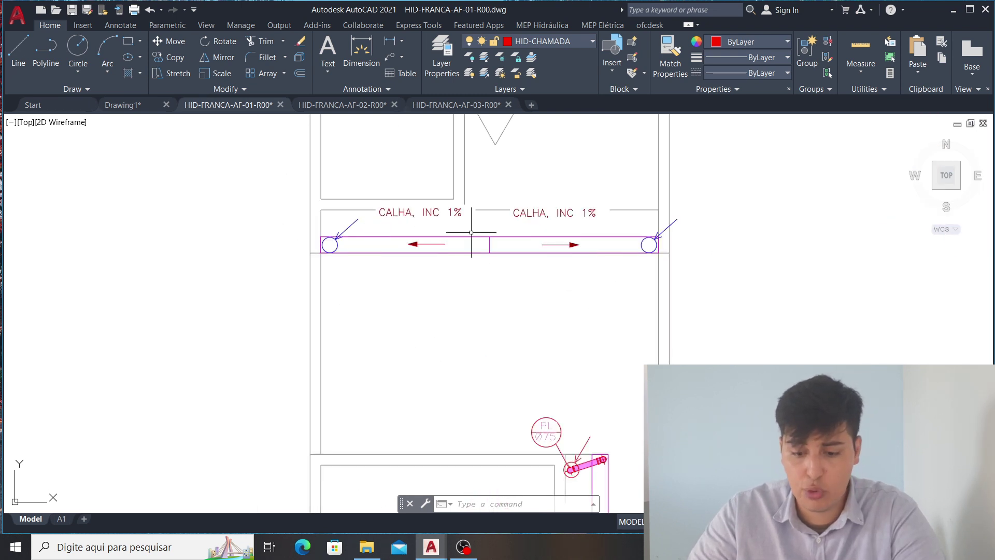
pyautogui.scroll(-2, 506, 283)
pyautogui.scroll(4, 430, 242)
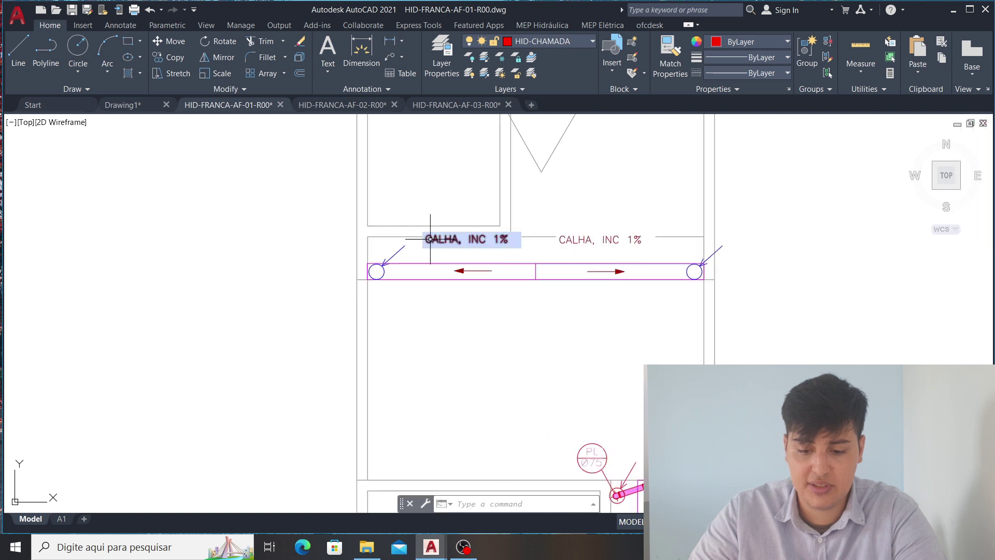
pyautogui.scroll(-4, 444, 311)
pyautogui.moveTo(504, 307); pyautogui.dragTo(466, 207, button='middle')
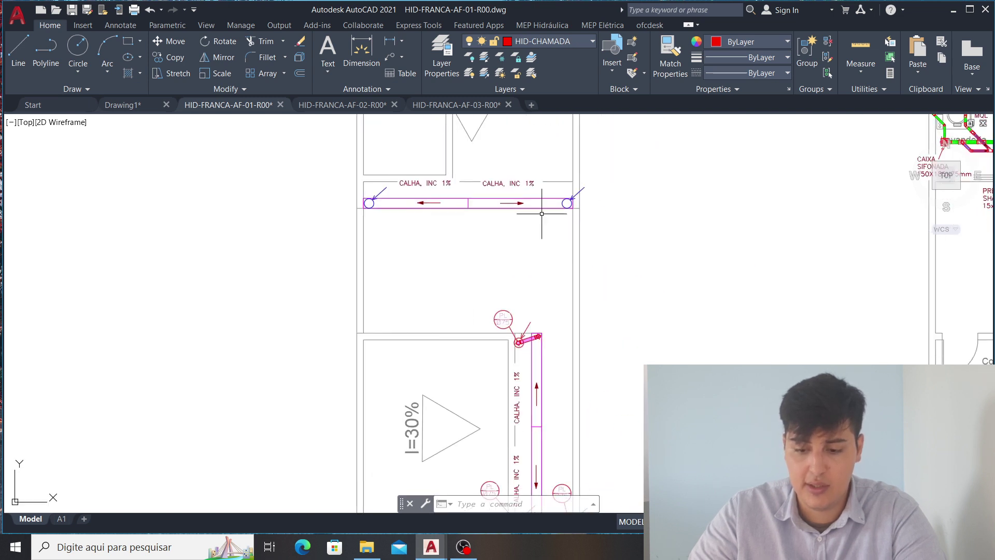
pyautogui.scroll(2, 565, 199)
pyautogui.scroll(-2, 536, 176)
pyautogui.scroll(-2, 518, 234)
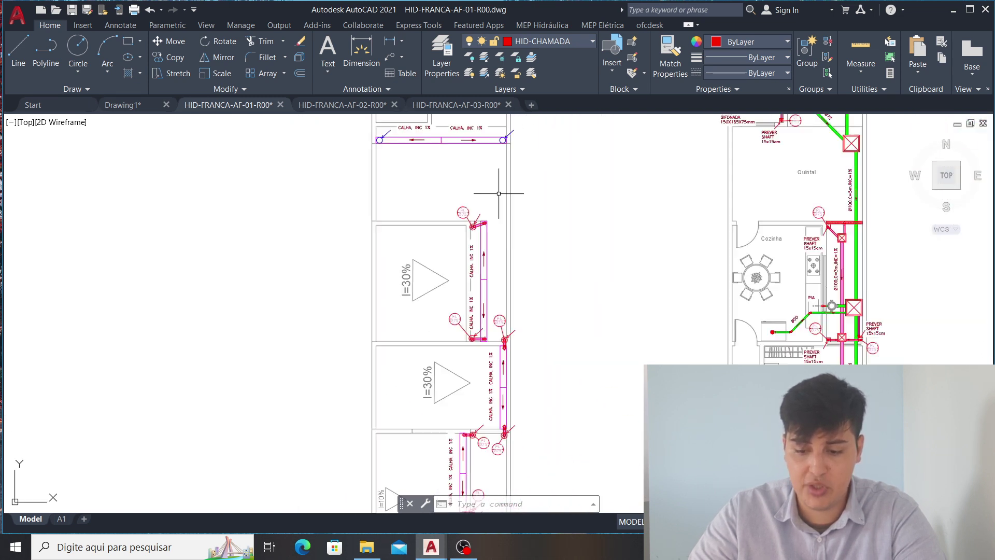
# - Review the gutter runs down to the garage alongside the floor plan and return to the I=10% roof
pyautogui.moveTo(506, 195); pyautogui.dragTo(491, 160, button='middle')
pyautogui.moveTo(487, 259); pyautogui.dragTo(484, 196, button='middle')
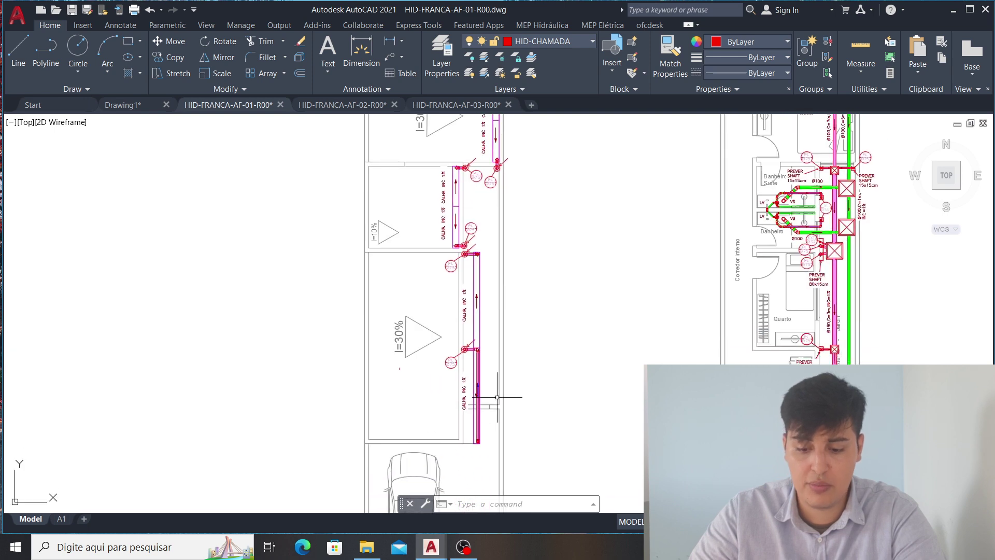
pyautogui.moveTo(497, 398); pyautogui.dragTo(487, 283, button='middle')
pyautogui.moveTo(649, 318); pyautogui.dragTo(402, 213, button='middle')
pyautogui.moveTo(567, 220); pyautogui.dragTo(502, 246, button='middle')
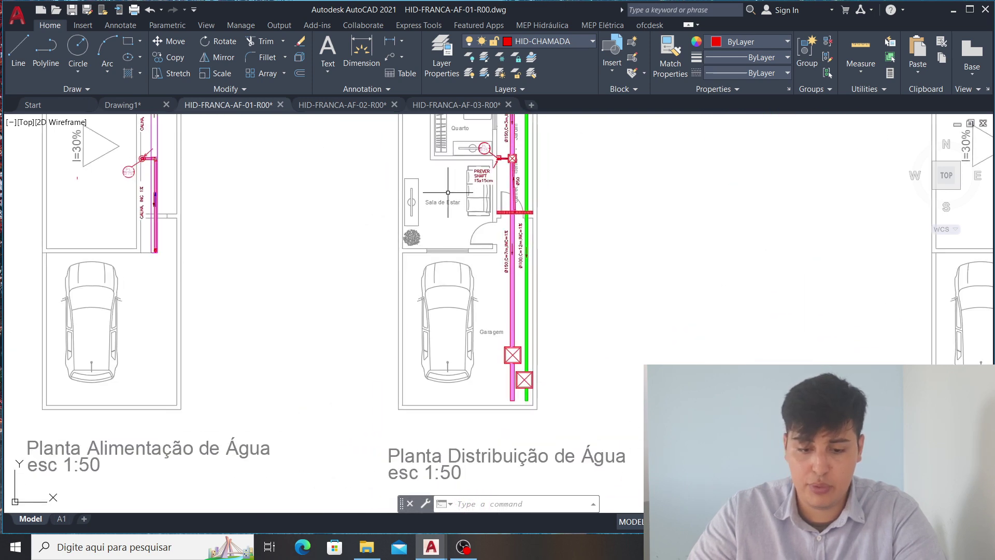
pyautogui.moveTo(441, 188); pyautogui.dragTo(444, 217, button='middle')
pyautogui.moveTo(197, 198); pyautogui.dragTo(278, 331, button='middle')
pyautogui.scroll(4, 242, 226)
pyautogui.scroll(-2, 288, 204)
pyautogui.moveTo(288, 204); pyautogui.dragTo(342, 356, button='middle')
pyautogui.scroll(-2, 315, 303)
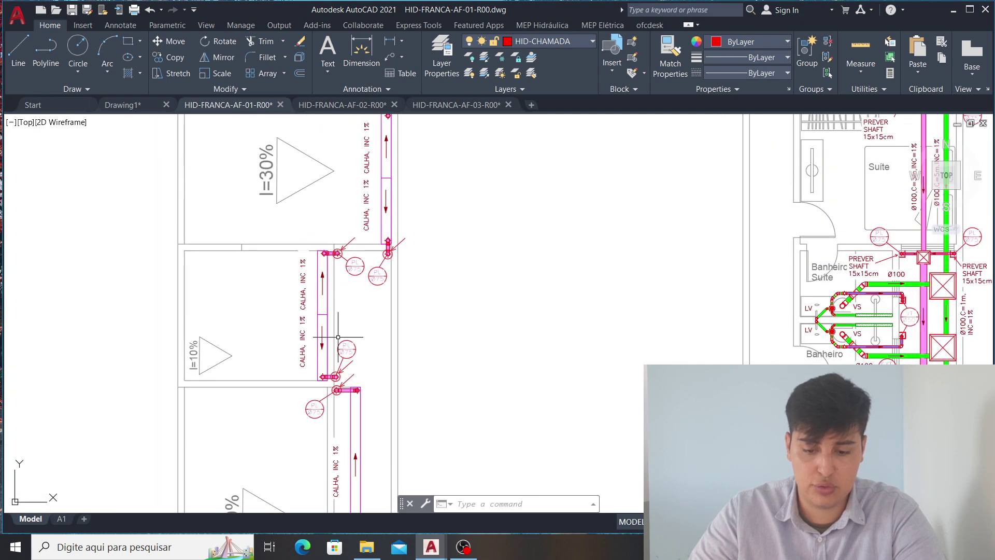
# - Compare the roof plan's downpipe positions with the floor plan and inspect the angled PL Ø75 connection near the rear
pyautogui.scroll(-3, 329, 216)
pyautogui.scroll(2, 332, 209)
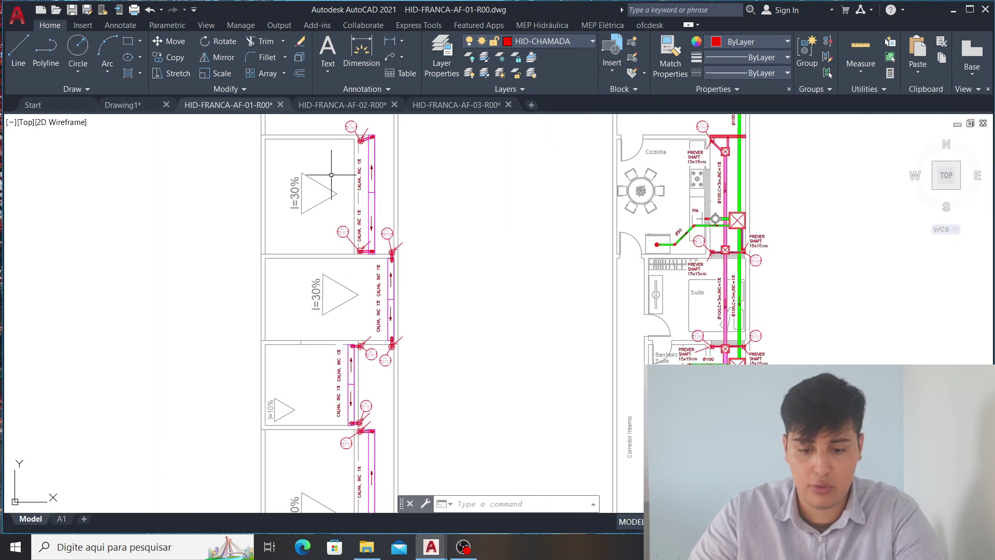
pyautogui.scroll(1, 628, 204)
pyautogui.scroll(-2, 627, 205)
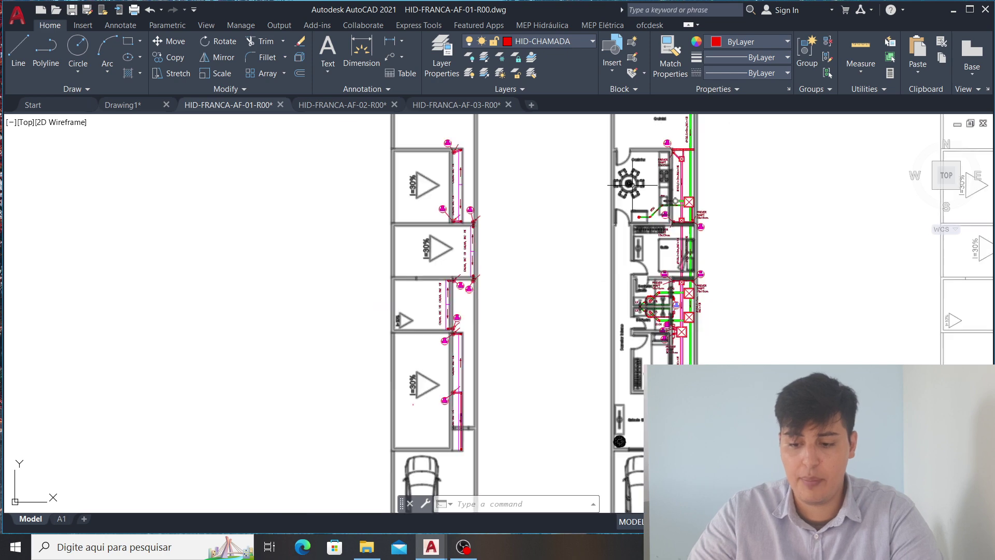
pyautogui.moveTo(628, 205); pyautogui.dragTo(568, 193, button='middle')
pyautogui.moveTo(577, 237); pyautogui.dragTo(537, 232, button='middle')
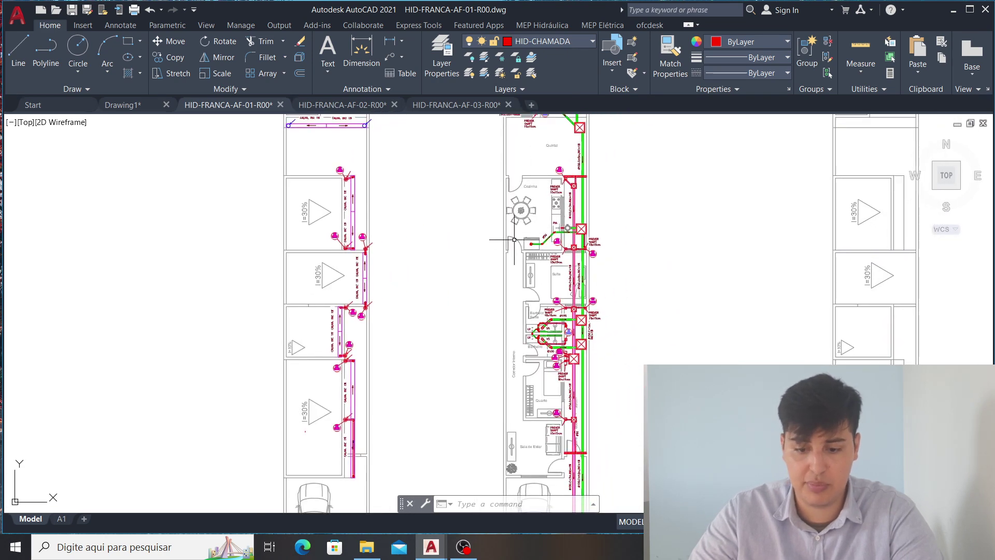
pyautogui.scroll(8, 344, 178)
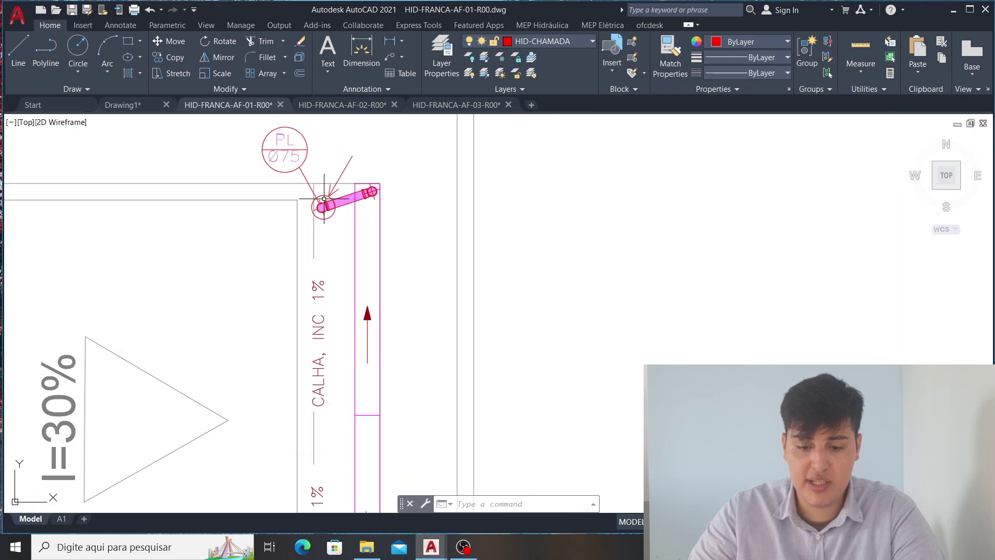
pyautogui.scroll(-2, 337, 184)
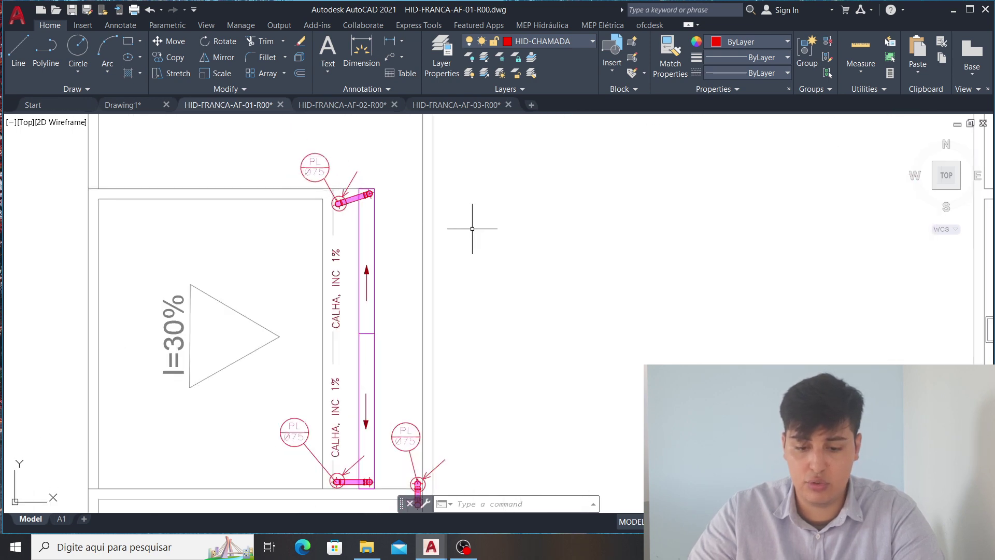
pyautogui.scroll(-2, 472, 228)
# - Trace the magenta stormwater pipe on the floor plan from the kitchen past the bathrooms down to the garage
pyautogui.moveTo(500, 221); pyautogui.dragTo(158, 184, button='middle')
pyautogui.scroll(4, 578, 184)
pyautogui.moveTo(632, 297); pyautogui.dragTo(527, 160, button='middle')
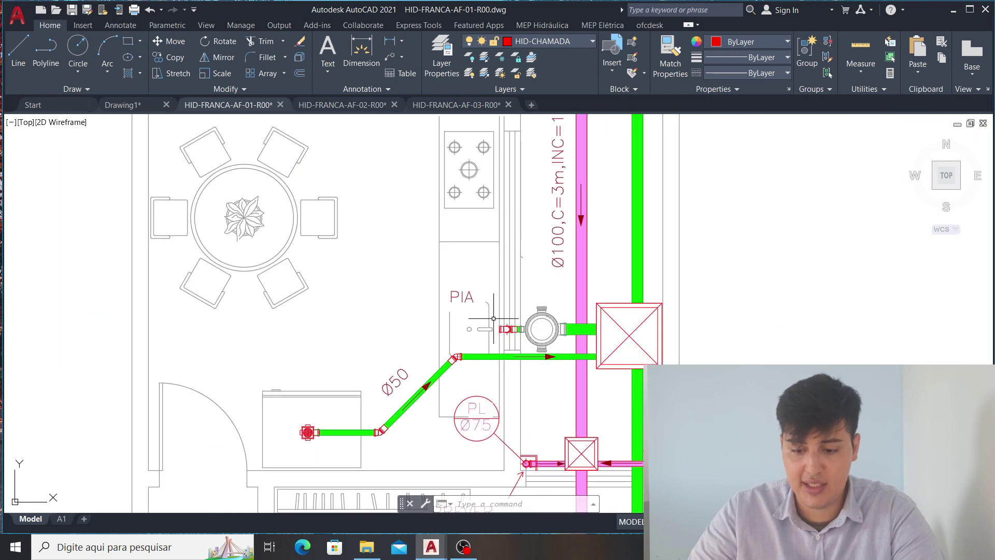
pyautogui.scroll(-4, 493, 318)
pyautogui.moveTo(493, 318); pyautogui.dragTo(492, 155, button='middle')
pyautogui.moveTo(503, 337); pyautogui.dragTo(493, 166, button='middle')
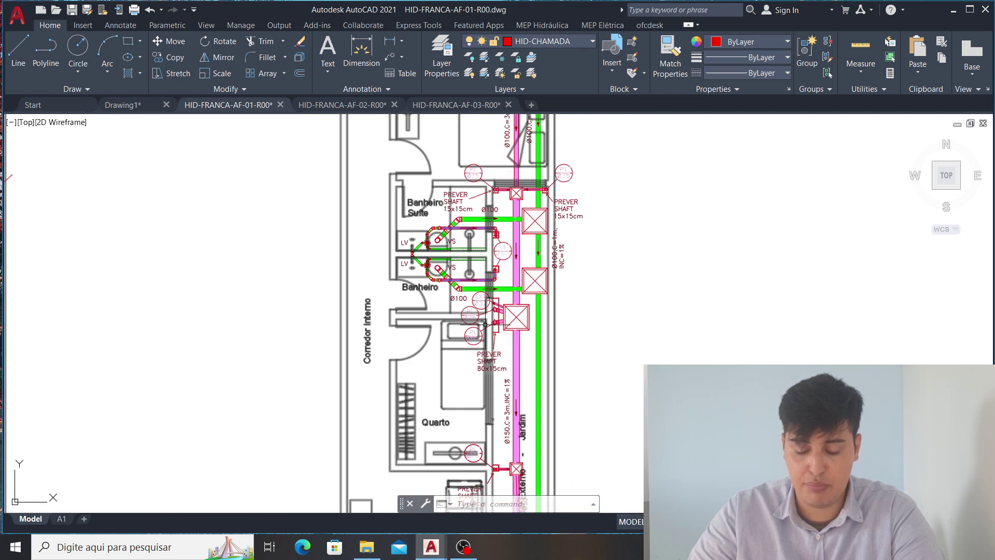
pyautogui.moveTo(489, 347); pyautogui.dragTo(559, 129, button='middle')
pyautogui.moveTo(554, 377); pyautogui.dragTo(509, 351, button='middle')
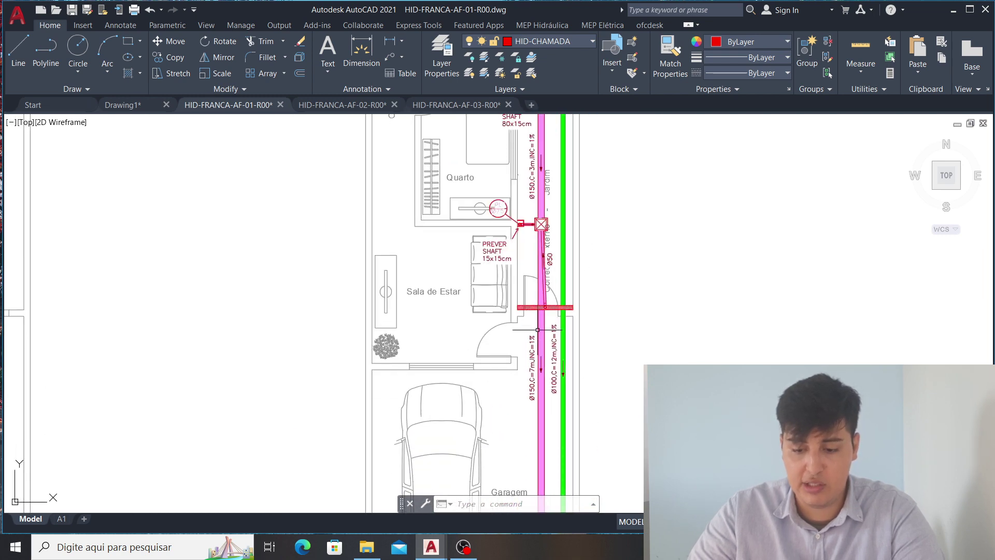
# - Inspect the 80x15cm shaft below the Banheiro, with its EXT Ø32 and PL Ø75 connections to the inspection box
pyautogui.scroll(4, 536, 225)
pyautogui.scroll(-3, 500, 220)
pyautogui.moveTo(523, 171); pyautogui.dragTo(516, 441, button='middle')
pyautogui.scroll(2, 511, 244)
pyautogui.scroll(3, 511, 244)
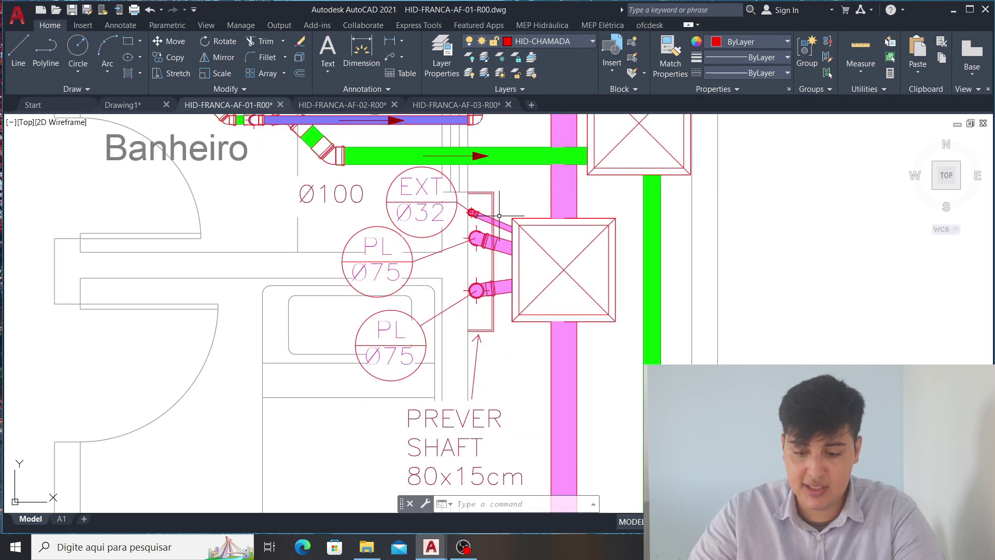
pyautogui.scroll(-3, 511, 244)
pyautogui.moveTo(503, 120); pyautogui.dragTo(506, 283, button='middle')
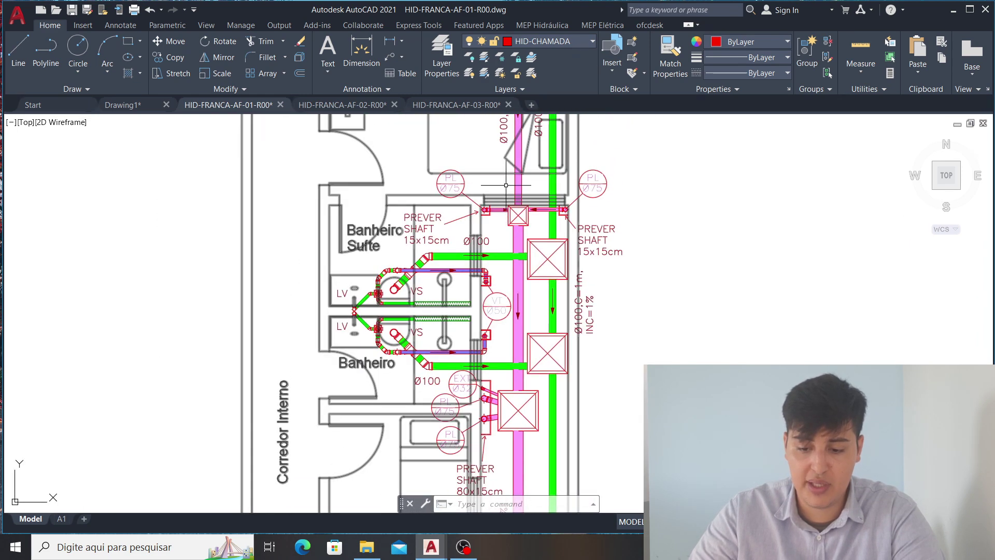
# - Examine the kitchen's PL Ø75 downpipe and channel drain connections, plus the two shafts feeding the box above the Suíte
pyautogui.scroll(-2, 503, 227)
pyautogui.moveTo(504, 226); pyautogui.dragTo(495, 362, button='middle')
pyautogui.moveTo(495, 182); pyautogui.dragTo(503, 326, button='middle')
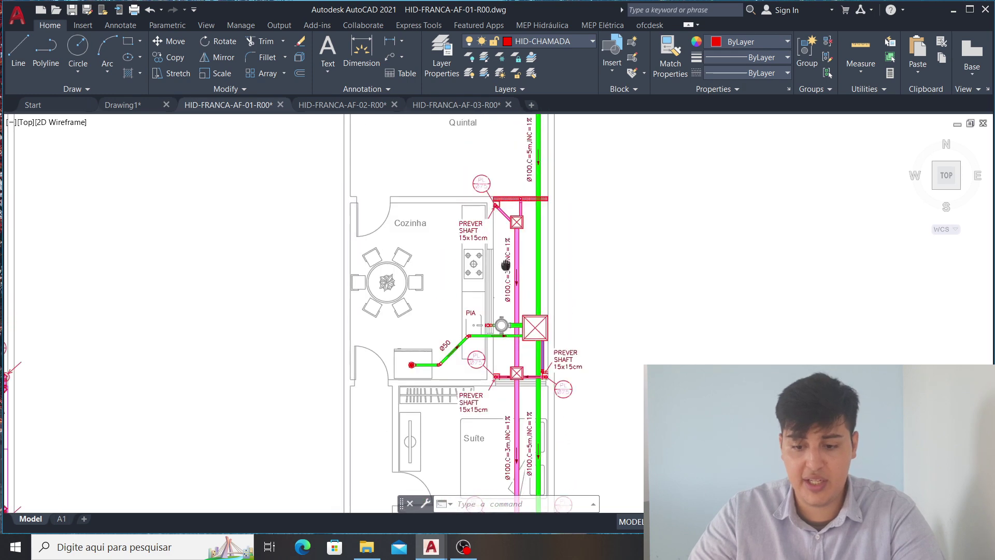
pyautogui.moveTo(505, 202); pyautogui.dragTo(506, 236, button='middle')
pyautogui.scroll(4, 506, 236)
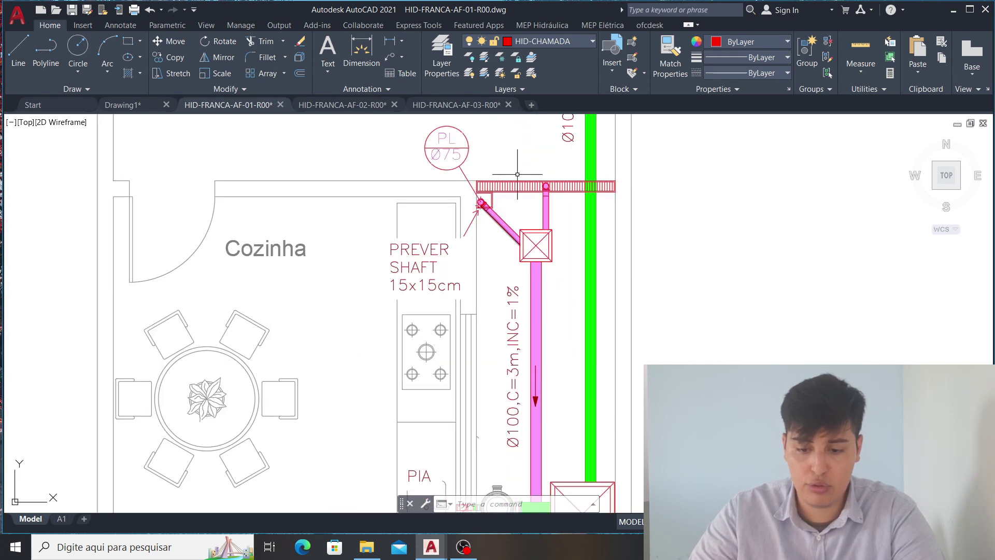
pyautogui.scroll(-4, 518, 175)
pyautogui.moveTo(503, 389); pyautogui.dragTo(500, 267, button='middle')
pyautogui.scroll(4, 500, 267)
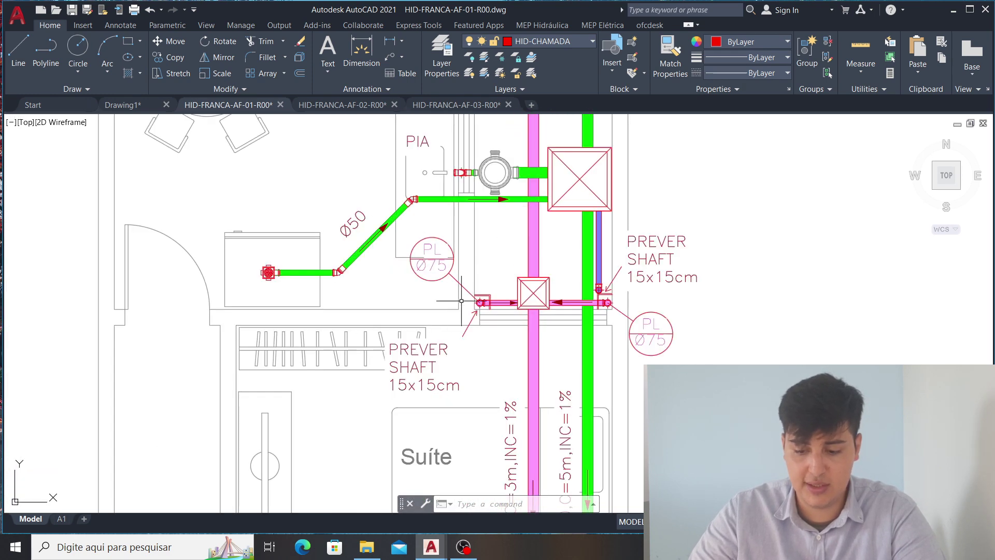
# - Compare the roof gutters with the floor plan's downpipes and return to the first stormwater box beside the Cozinha
pyautogui.scroll(-6, 461, 300)
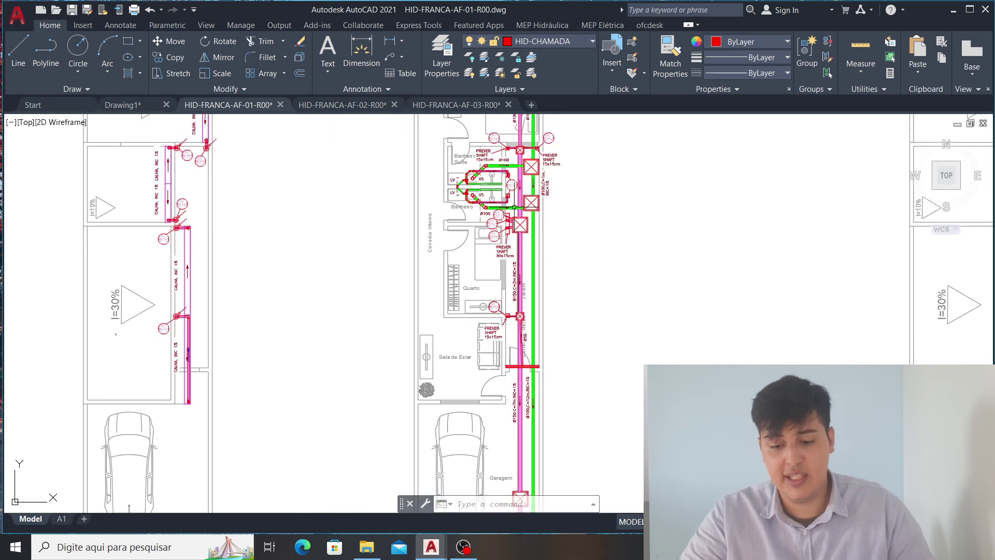
pyautogui.scroll(6, 521, 208)
pyautogui.scroll(-8, 516, 279)
pyautogui.moveTo(513, 85); pyautogui.dragTo(504, 178, button='middle')
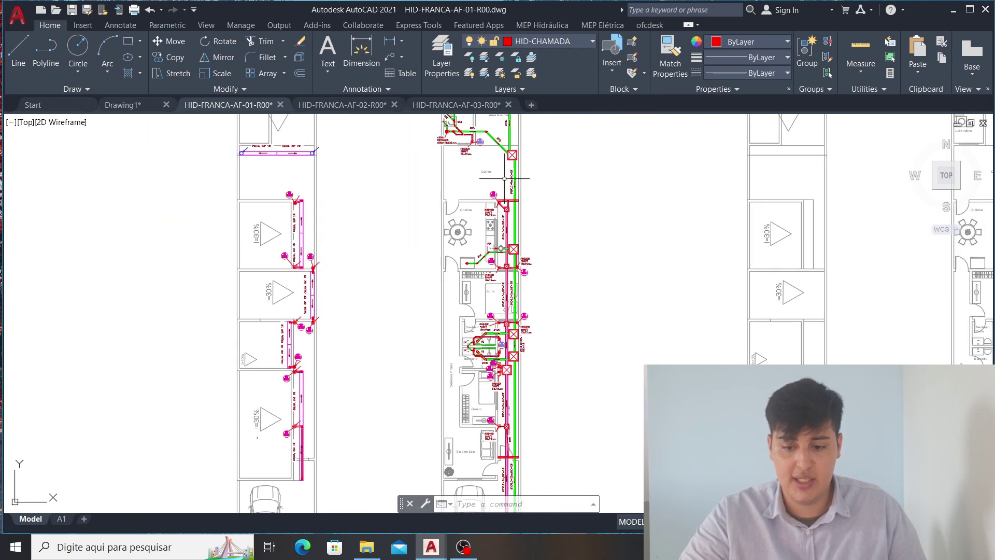
pyautogui.scroll(6, 505, 197)
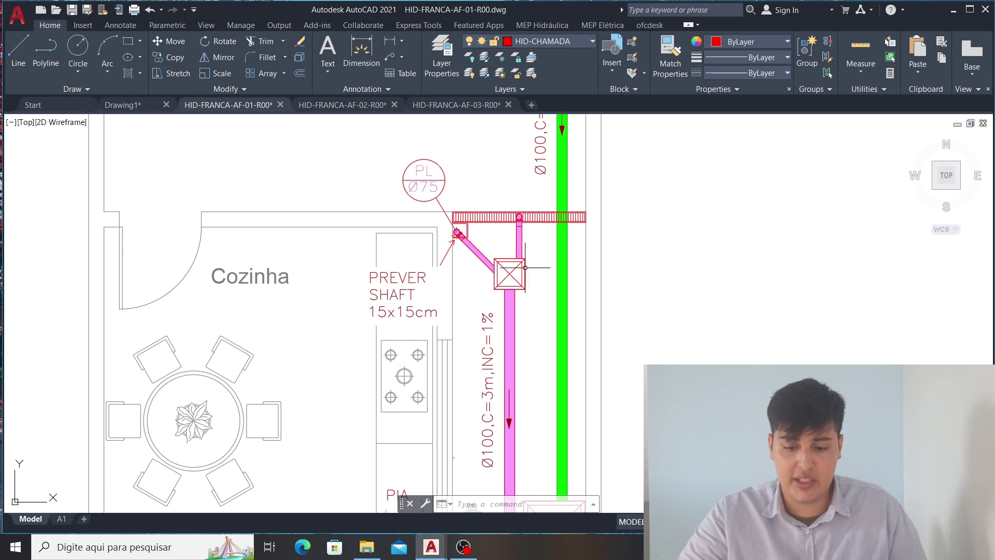
# - Review the stormwater boxes in sequence from the Cozinha to the 80x15cm shaft and back to the kitchen box
pyautogui.scroll(-4, 511, 248)
pyautogui.scroll(6, 523, 362)
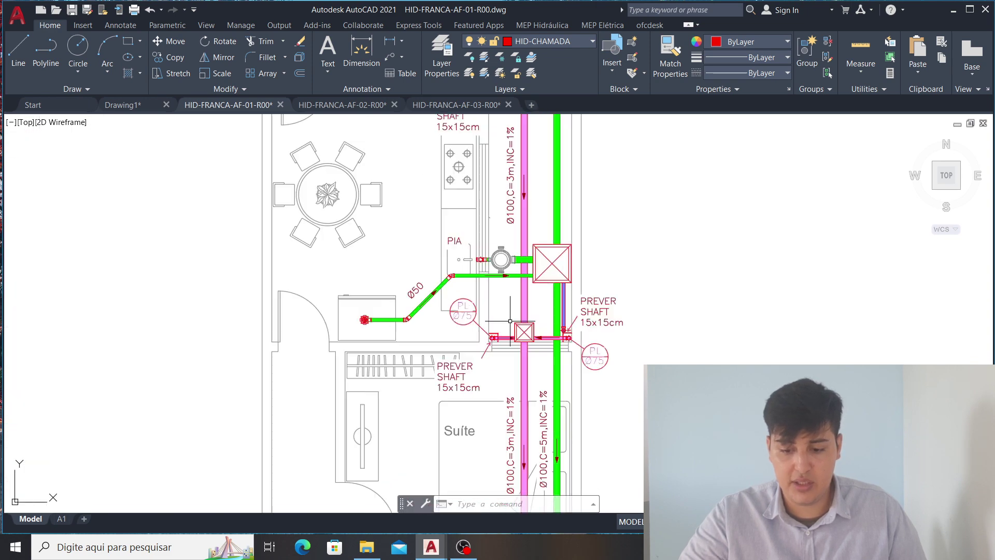
pyautogui.scroll(-3, 514, 311)
pyautogui.scroll(4, 488, 284)
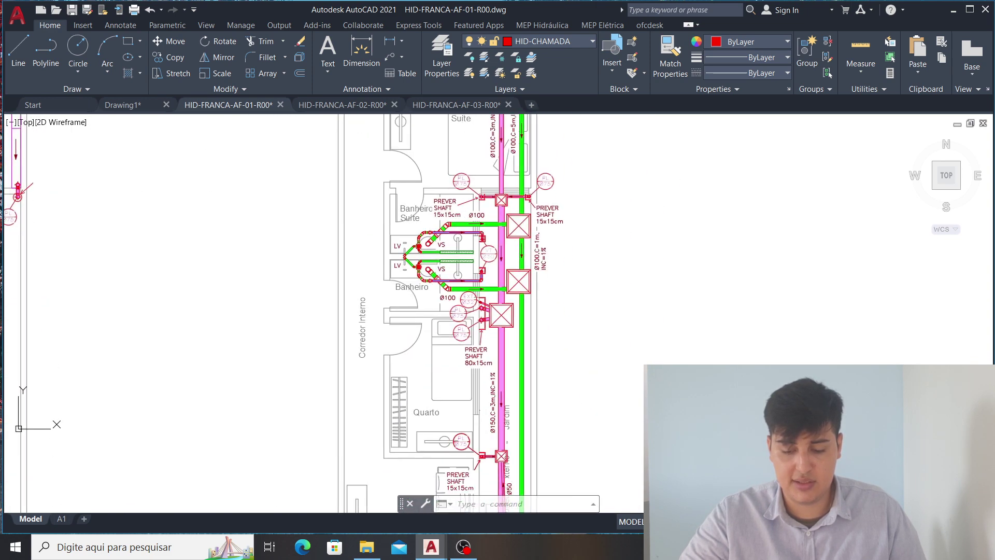
pyautogui.scroll(4, 527, 322)
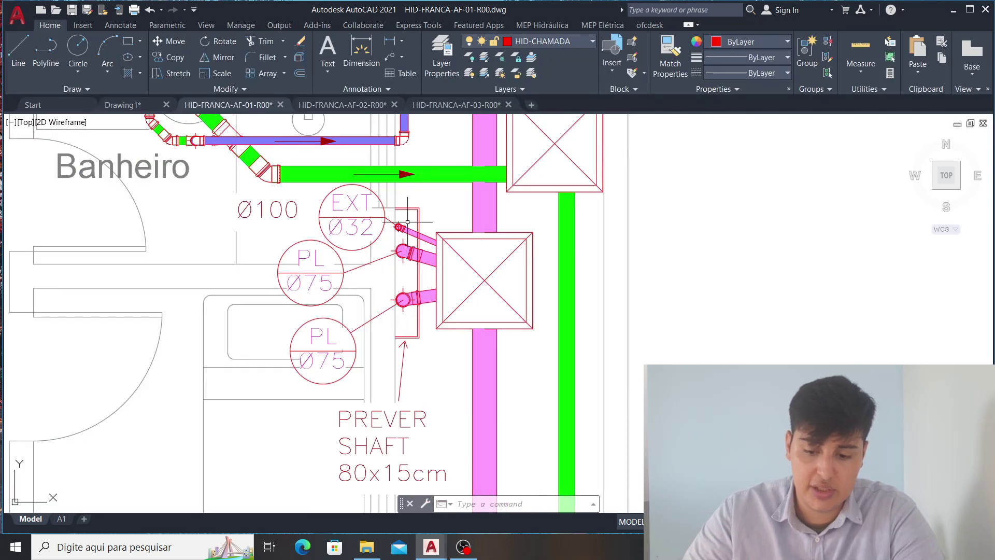
pyautogui.scroll(-2, 470, 283)
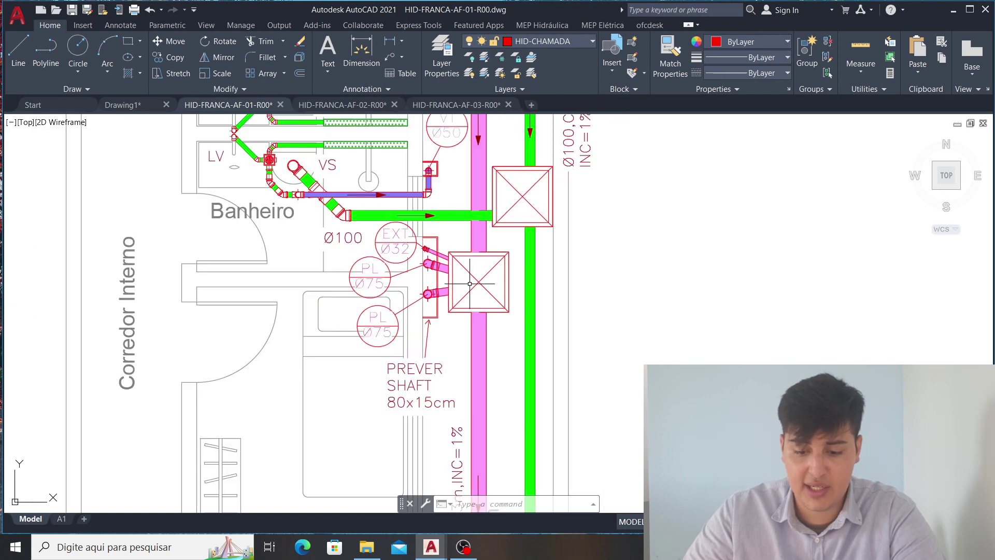
pyautogui.scroll(-3, 472, 279)
pyautogui.scroll(3, 410, 168)
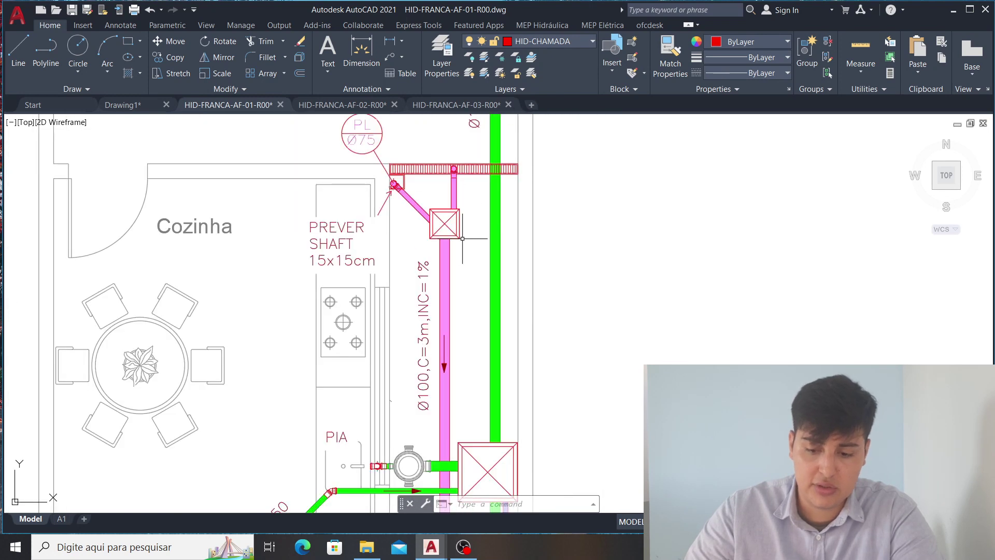
# - Follow the stormwater main past the Suíte and bathrooms to its Ø150 section and the inspection box in the Garagem
pyautogui.moveTo(480, 348); pyautogui.dragTo(482, 127, button='middle')
pyautogui.scroll(-3, 465, 128)
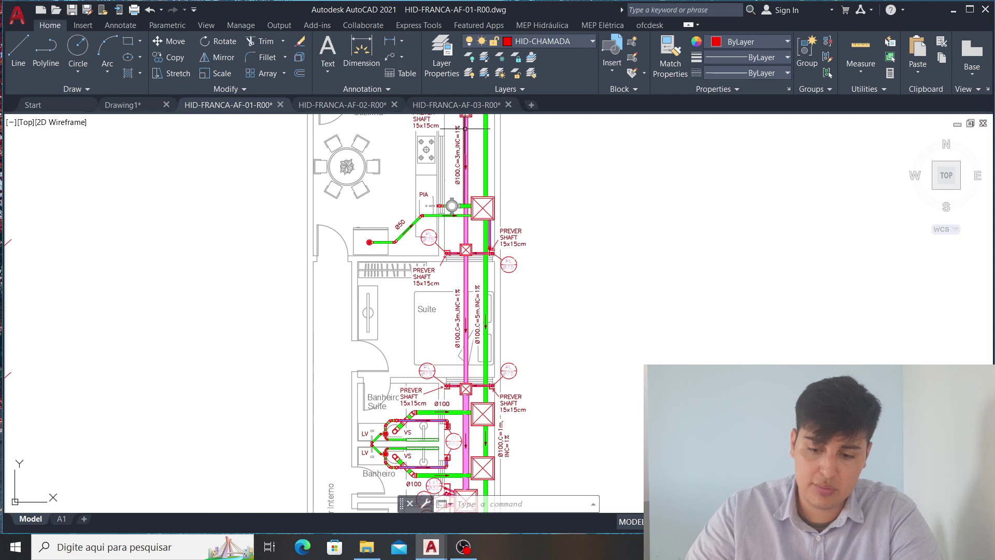
pyautogui.moveTo(451, 365)
pyautogui.mouseDown(button='middle')
pyautogui.moveTo(447, 246)
pyautogui.moveTo(498, 265)
pyautogui.moveTo(495, 292)
pyautogui.moveTo(465, 340)
pyautogui.mouseUp(button='middle')
pyautogui.scroll(2, 476, 344)
pyautogui.scroll(-2, 482, 347)
pyautogui.scroll(2, 486, 204)
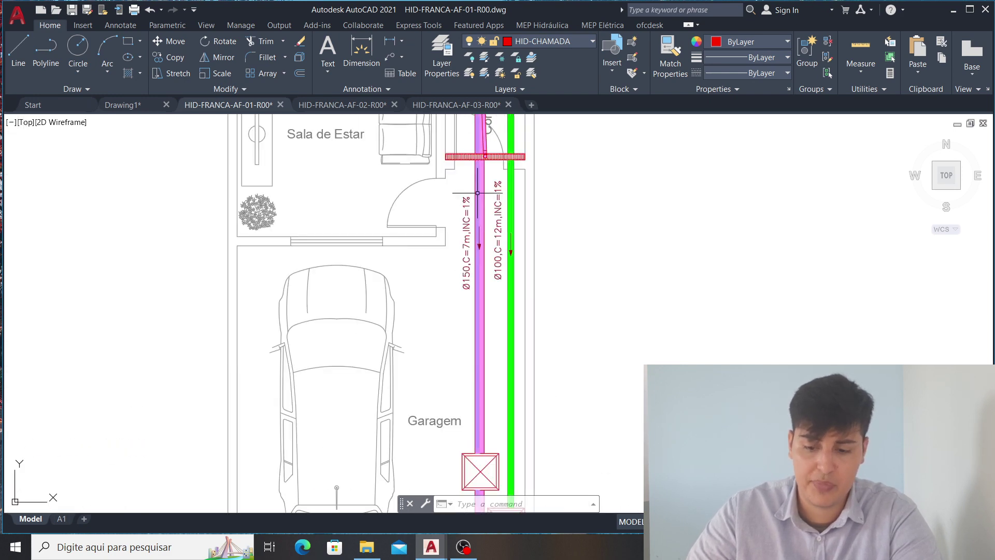
# - Inspect the channel drain beside the Sala de Estar and its Ø50 pipe to the nearby stormwater box
pyautogui.moveTo(478, 189); pyautogui.dragTo(487, 357)
pyautogui.moveTo(470, 129); pyautogui.dragTo(477, 213, button='middle')
pyautogui.moveTo(496, 410); pyautogui.dragTo(512, 333, button='middle')
pyautogui.scroll(3, 513, 333)
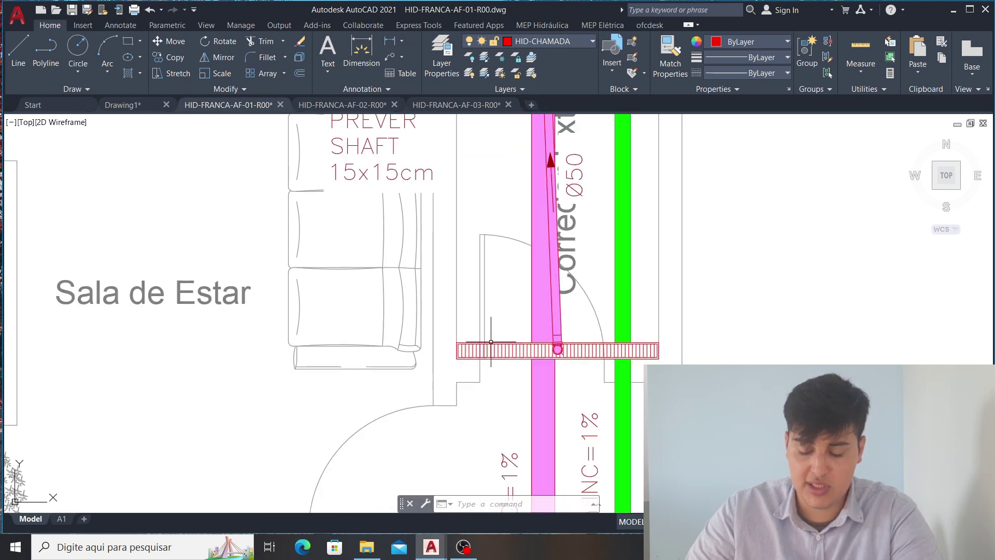
pyautogui.scroll(-3, 620, 310)
pyautogui.moveTo(626, 328); pyautogui.dragTo(605, 336, button='middle')
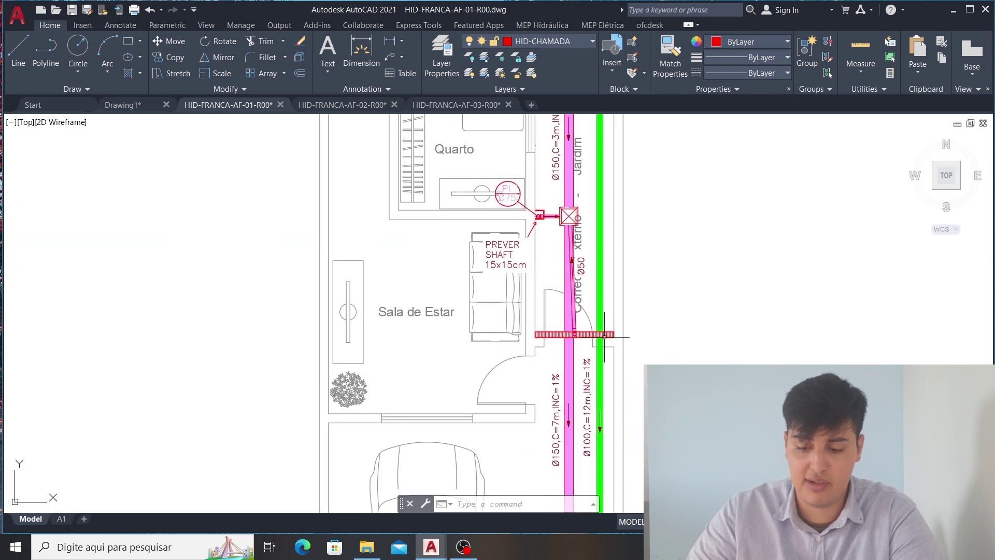
# - Review the corridor piping from the Sala de Estar back to the green sewage pipes in the Cozinha
pyautogui.scroll(-2, 604, 336)
pyautogui.scroll(2, 591, 321)
pyautogui.moveTo(616, 271)
pyautogui.mouseDown(button='middle')
pyautogui.moveTo(557, 295)
pyautogui.moveTo(491, 435)
pyautogui.mouseUp(button='middle')
pyautogui.moveTo(487, 290)
pyautogui.mouseDown(button='middle')
pyautogui.moveTo(472, 422)
pyautogui.moveTo(482, 452)
pyautogui.mouseUp(button='middle')
pyautogui.scroll(-3, 500, 211)
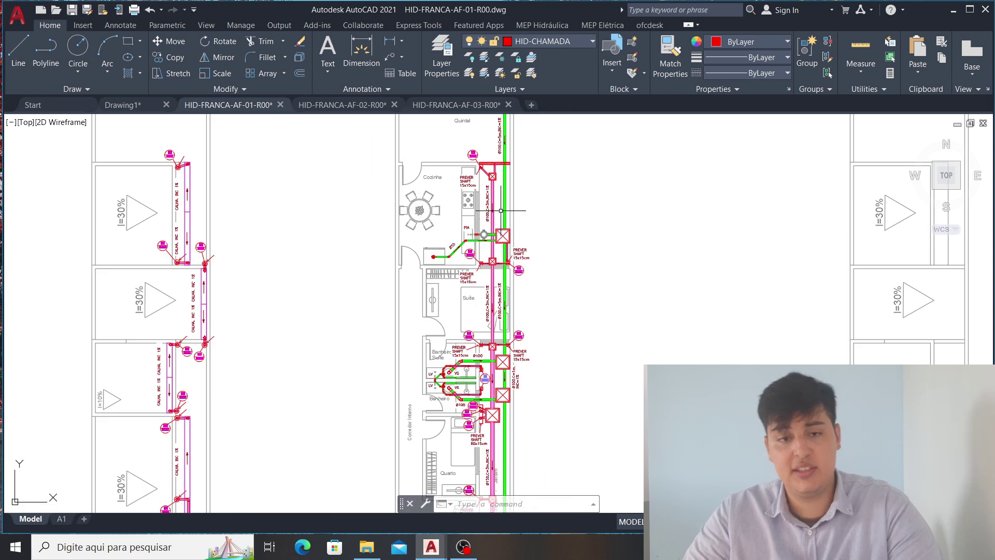
pyautogui.scroll(3, 500, 211)
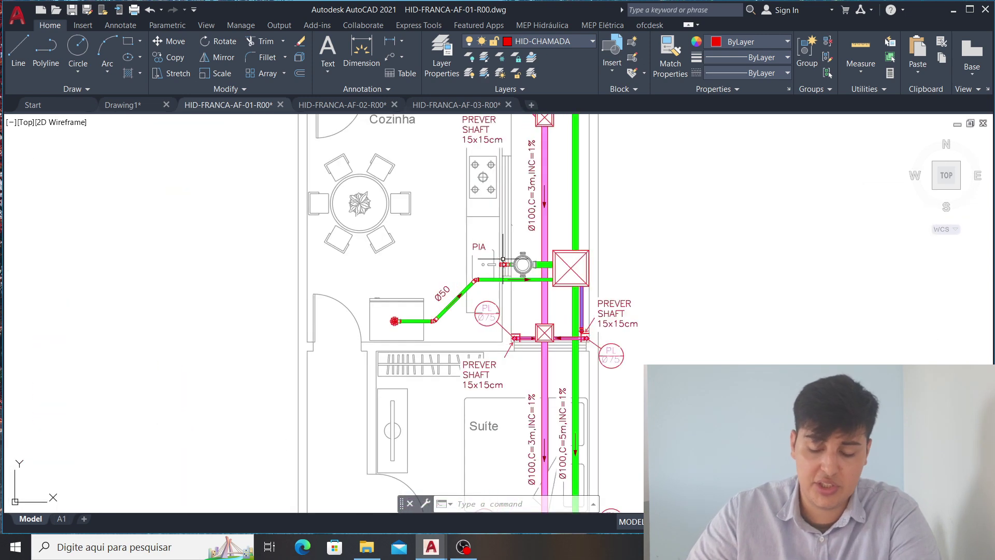
# - Examine the Lavanderia's sewage and vent piping and return to the kitchen's sewage connections
pyautogui.scroll(-4, 588, 257)
pyautogui.scroll(5, 366, 169)
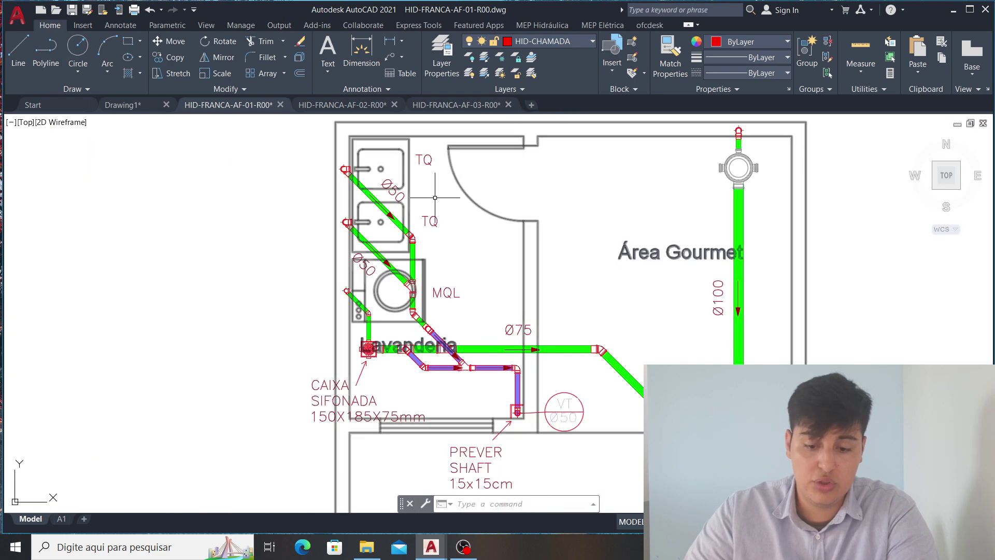
pyautogui.scroll(-3, 383, 174)
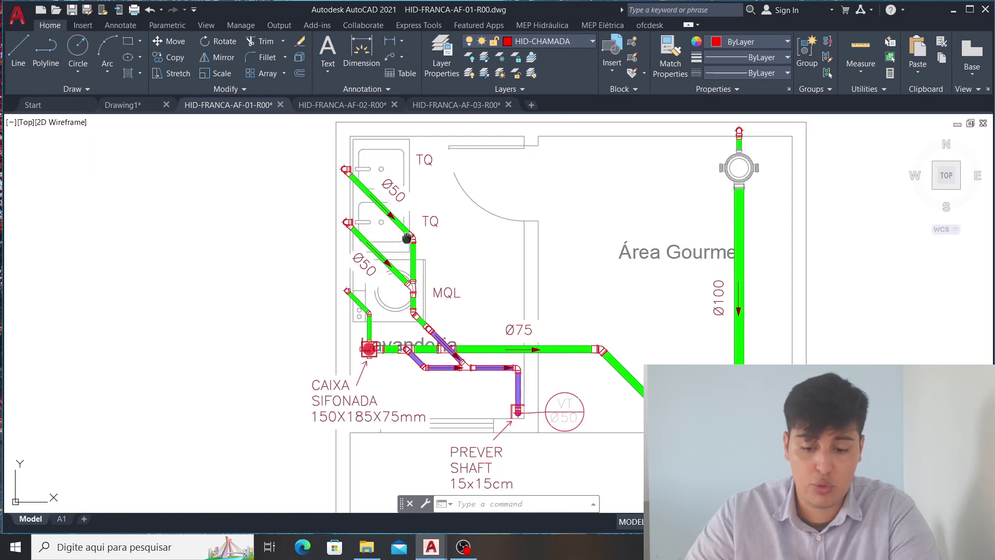
pyautogui.moveTo(469, 394); pyautogui.dragTo(469, 243, button='middle')
pyautogui.scroll(3, 472, 242)
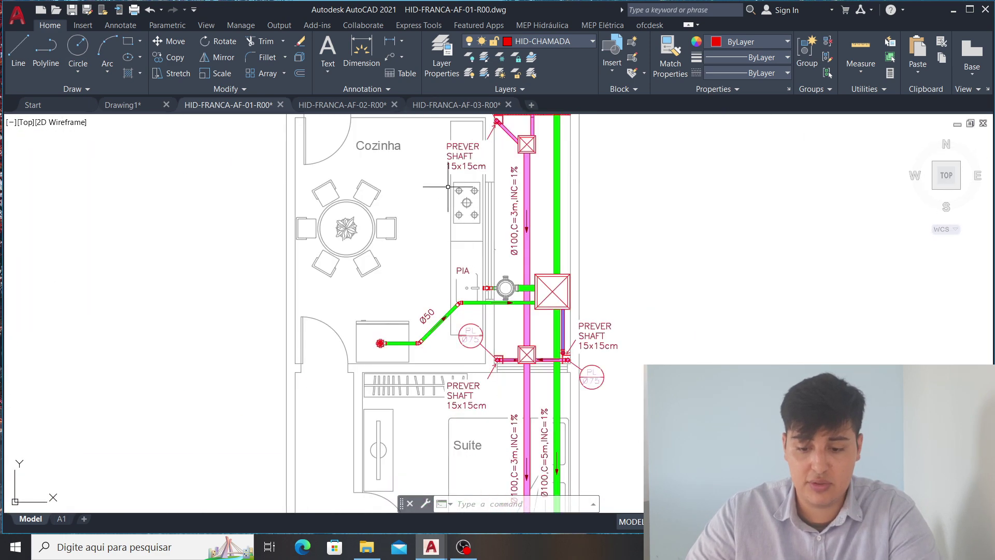
# - Inspect the kitchen's floor drain and the Ø50 sewage branch leading to the inspection box beside the sink
pyautogui.moveTo(481, 421); pyautogui.dragTo(441, 321, button='middle')
pyautogui.scroll(4, 338, 238)
pyautogui.moveTo(264, 242); pyautogui.dragTo(347, 251, button='middle')
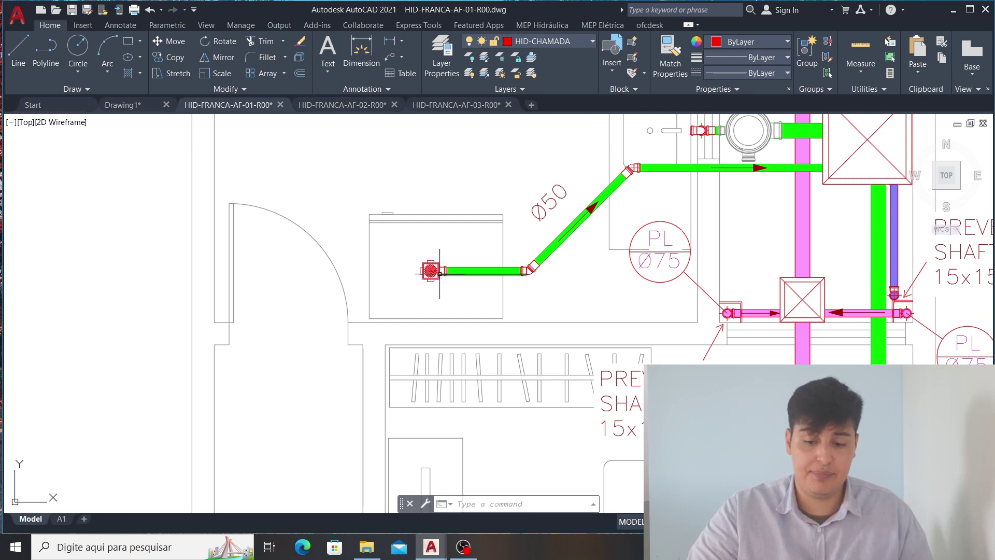
pyautogui.moveTo(469, 275)
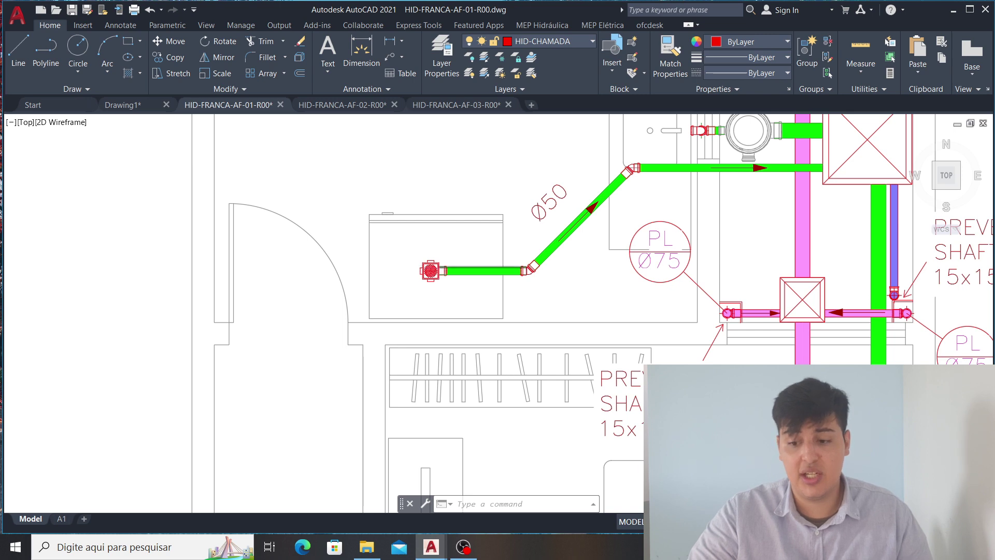
pyautogui.scroll(-3, 444, 269)
pyautogui.scroll(1, 333, 269)
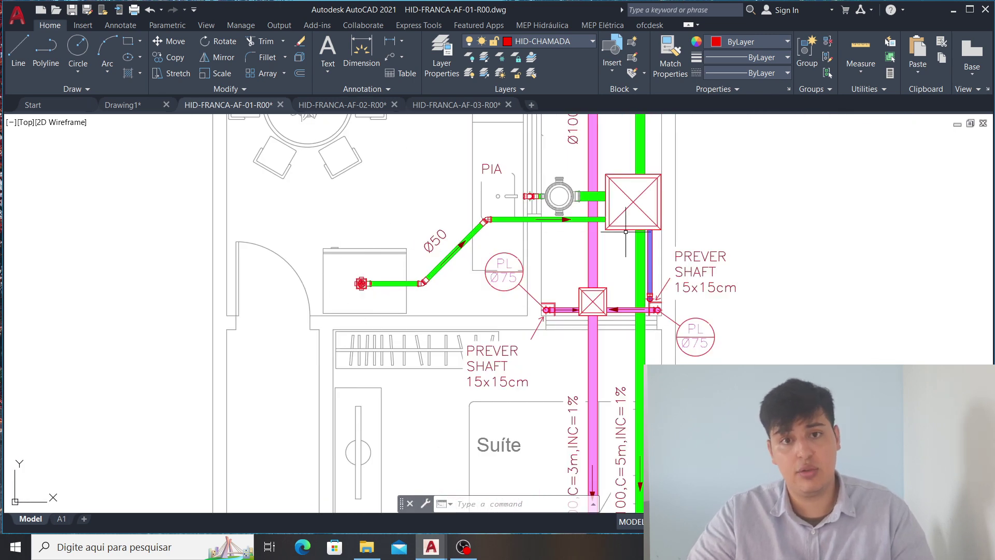
# - Examine the sewage and vent piping of the Banheiro Suíte and Banheiro, including both Ø100 branches to their inspection boxes
pyautogui.moveTo(631, 266); pyautogui.dragTo(573, 138, button='middle')
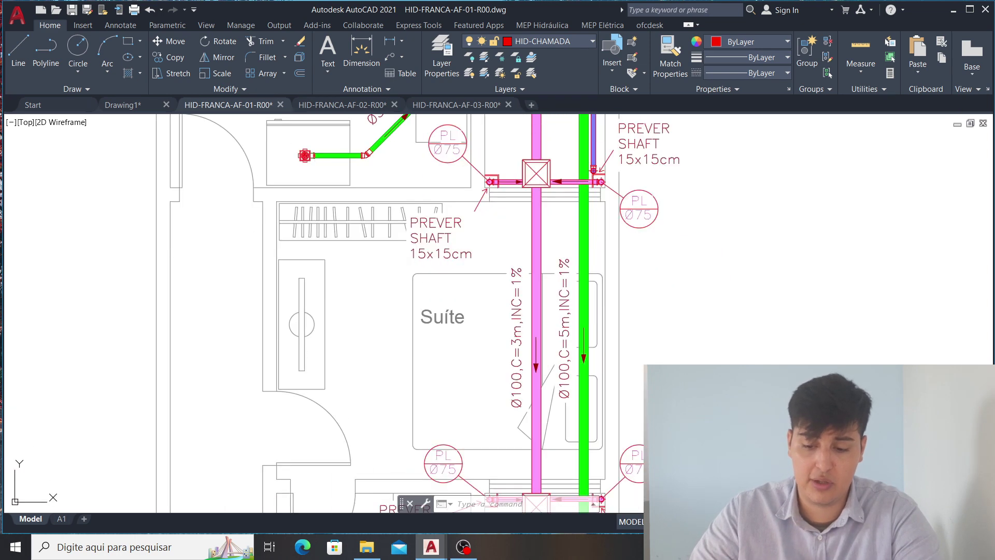
pyautogui.moveTo(386, 130); pyautogui.dragTo(394, 269, button='middle')
pyautogui.scroll(-1, 394, 270)
pyautogui.scroll(1, 430, 238)
pyautogui.scroll(2, 560, 221)
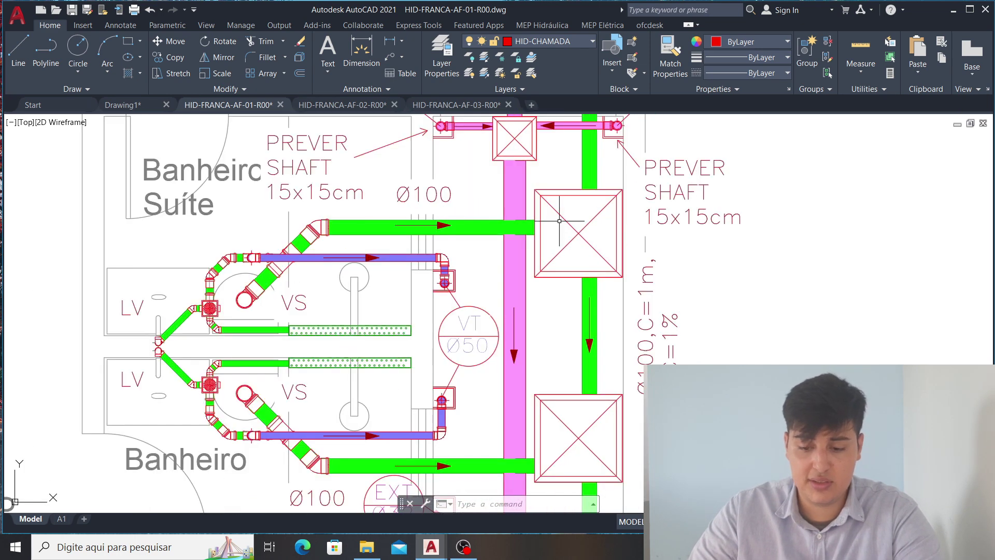
pyautogui.moveTo(380, 311); pyautogui.dragTo(432, 241, button='middle')
pyautogui.scroll(-2, 353, 315)
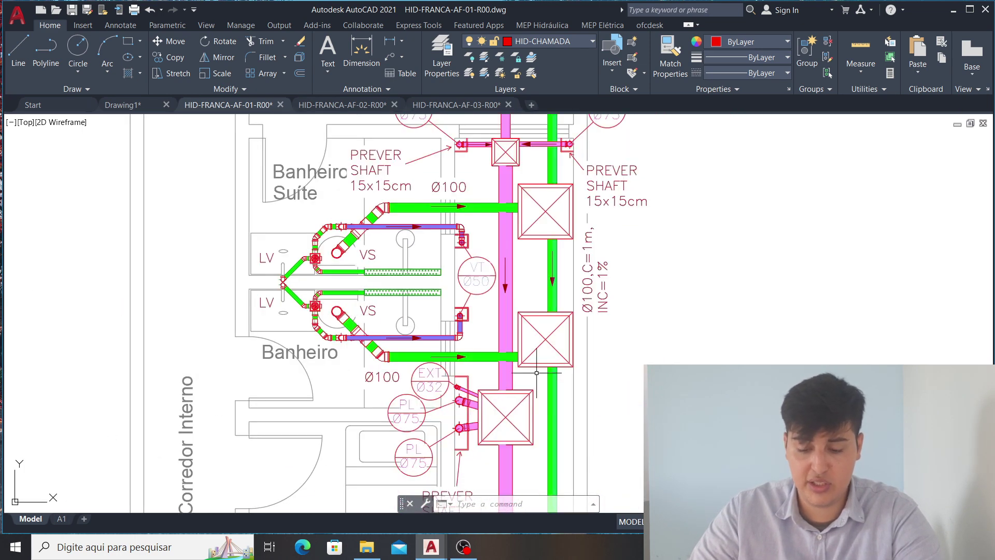
# - Trace the green Ø100 sewage main from the bathrooms past the kitchen up to the inspection box in the Quintal
pyautogui.scroll(-2, 580, 252)
pyautogui.moveTo(566, 306); pyautogui.dragTo(544, 459, button='middle')
pyautogui.moveTo(547, 244); pyautogui.dragTo(538, 450, button='middle')
pyautogui.scroll(2, 531, 223)
pyautogui.moveTo(532, 220); pyautogui.dragTo(567, 225, button='middle')
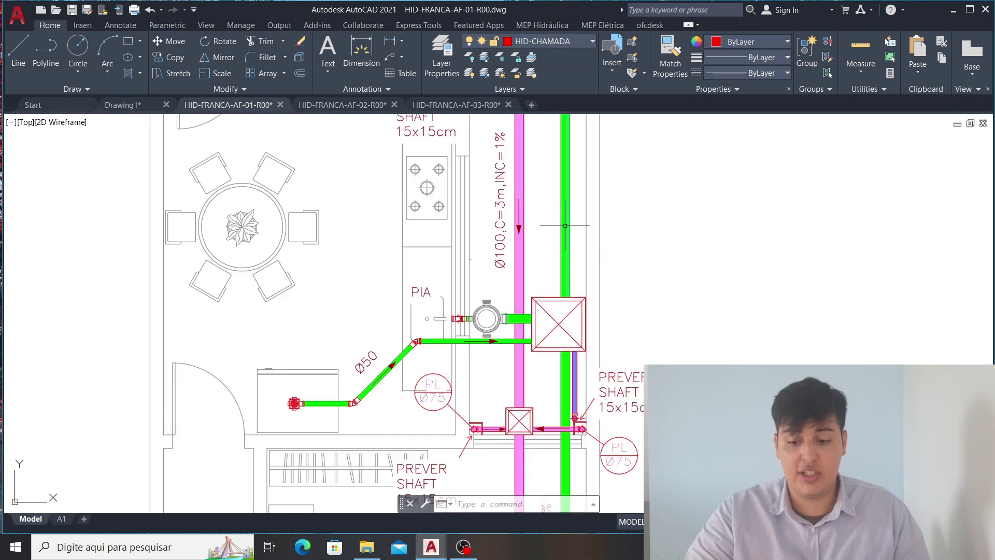
pyautogui.scroll(-2, 547, 314)
pyautogui.moveTo(547, 313); pyautogui.dragTo(601, 403, button='middle')
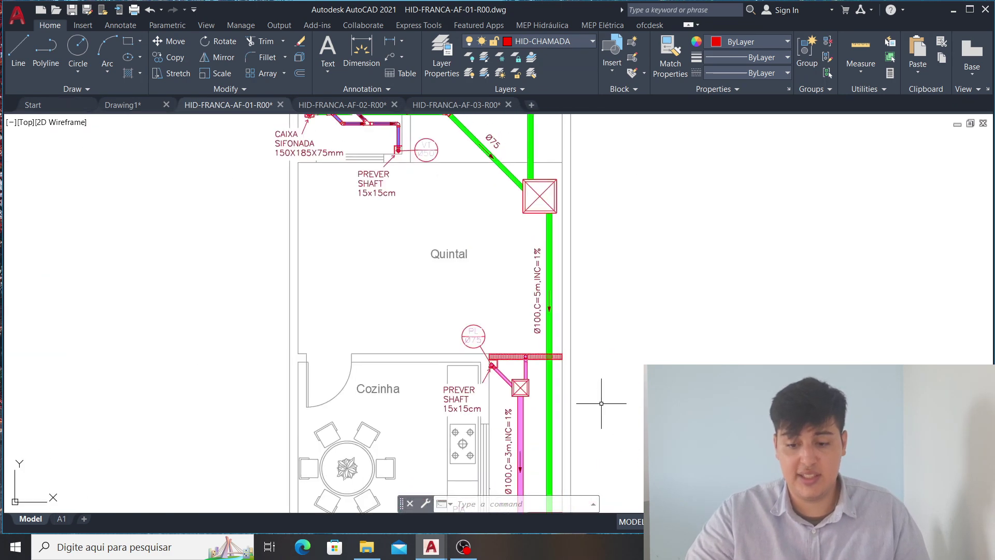
# - Inspect the Lavanderia's Ø50 and Ø75 sewage branches and the Área Gourmet's Ø100 pipe to the Quintal inspection box
pyautogui.moveTo(585, 284); pyautogui.dragTo(595, 349, button='middle')
pyautogui.scroll(2, 534, 176)
pyautogui.scroll(1, 562, 238)
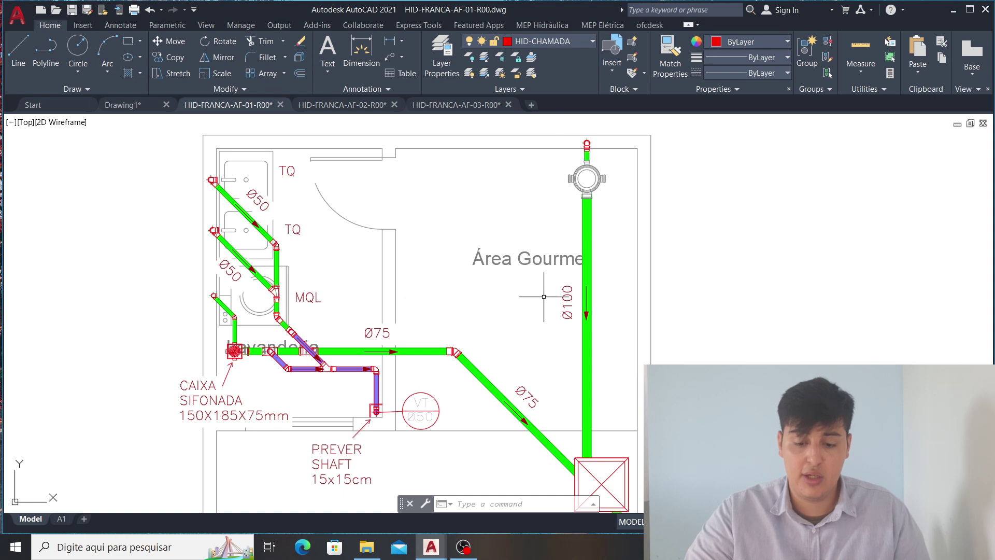
pyautogui.moveTo(490, 331); pyautogui.dragTo(543, 298, button='middle')
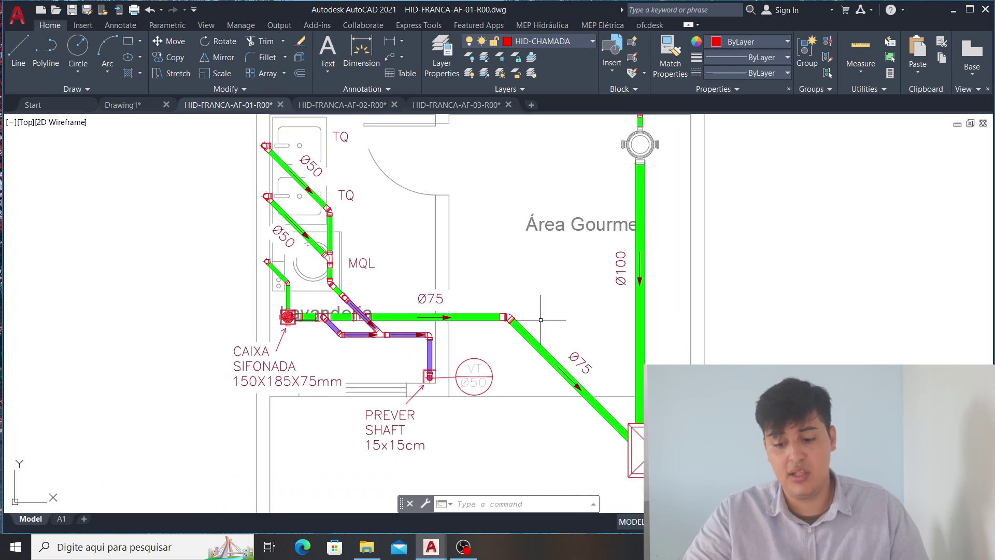
# - Examine the Lavanderia's Ø75 branch and the Área Gourmet's Ø100 pipe from its round box to the Quintal inspection box
pyautogui.moveTo(682, 398); pyautogui.dragTo(675, 347, button='middle')
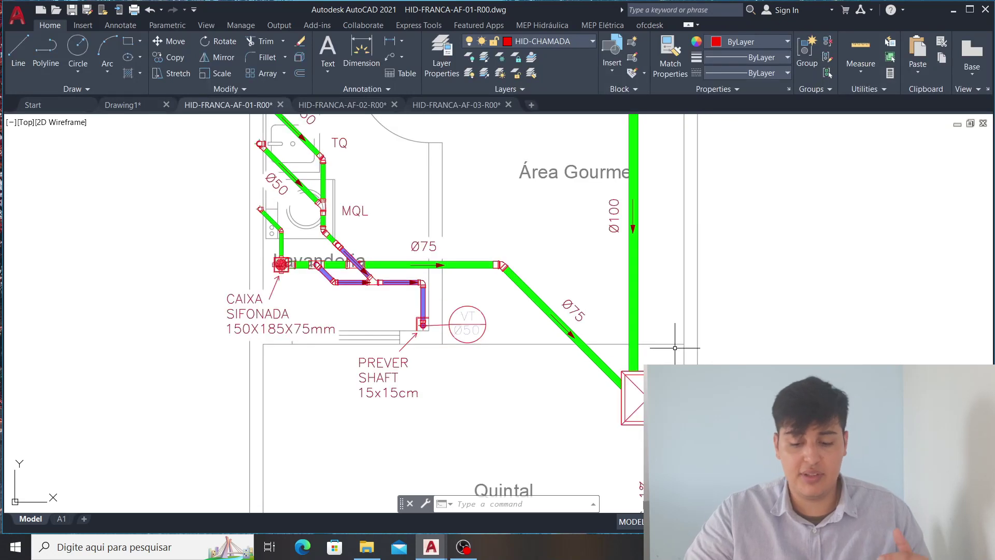
pyautogui.moveTo(625, 216); pyautogui.dragTo(582, 278, button='middle')
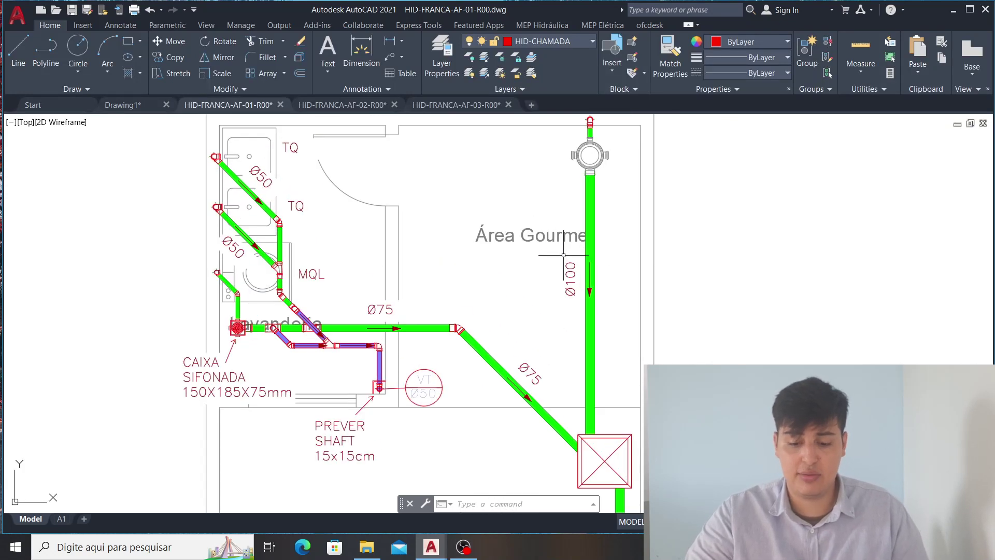
pyautogui.moveTo(605, 350); pyautogui.dragTo(614, 273, button='middle')
pyautogui.scroll(-2, 619, 239)
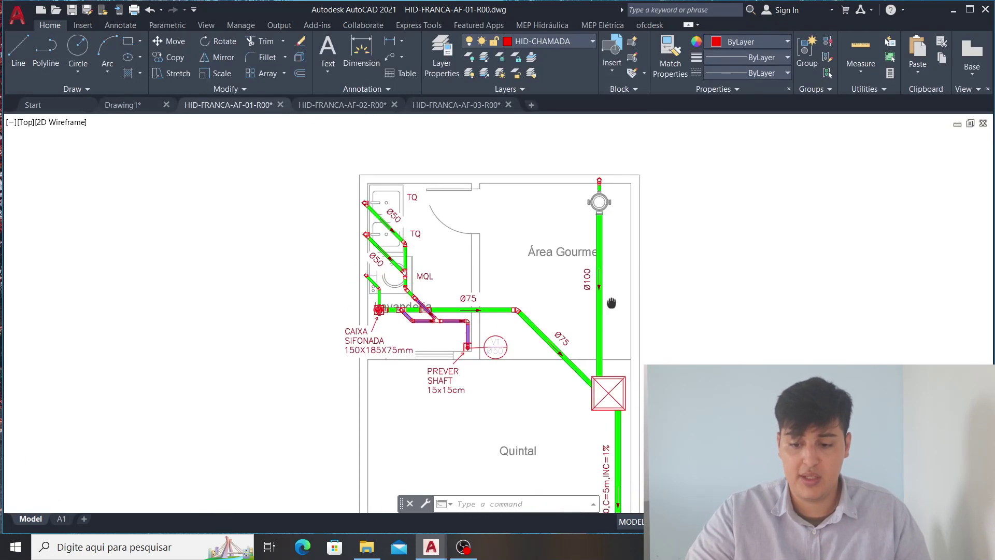
pyautogui.scroll(6, 596, 280)
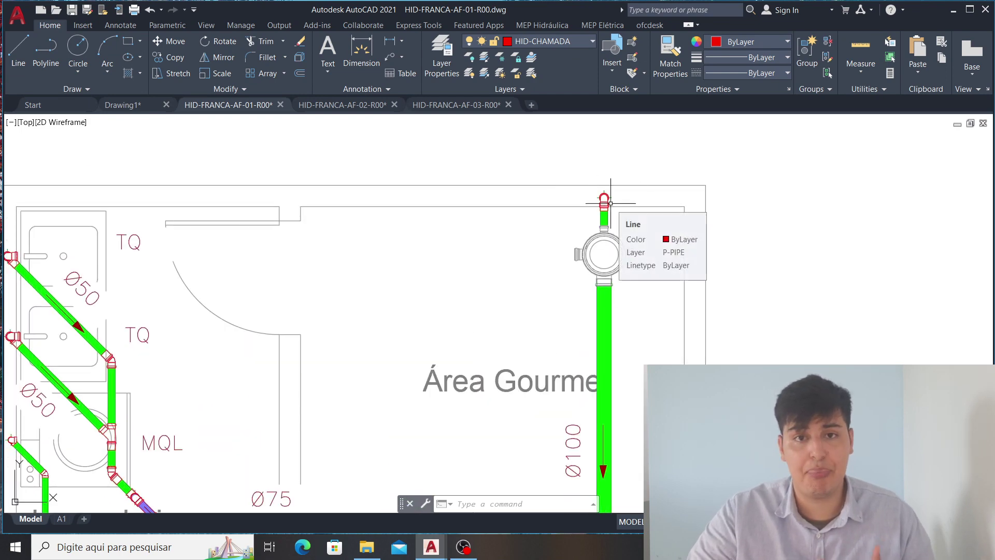
# - Inspect the round box beside the kitchen sink and its green connection to the adjacent inspection box
pyautogui.scroll(-4, 607, 200)
pyautogui.moveTo(624, 441); pyautogui.dragTo(624, 194, button='middle')
pyautogui.moveTo(638, 373); pyautogui.dragTo(636, 216, button='middle')
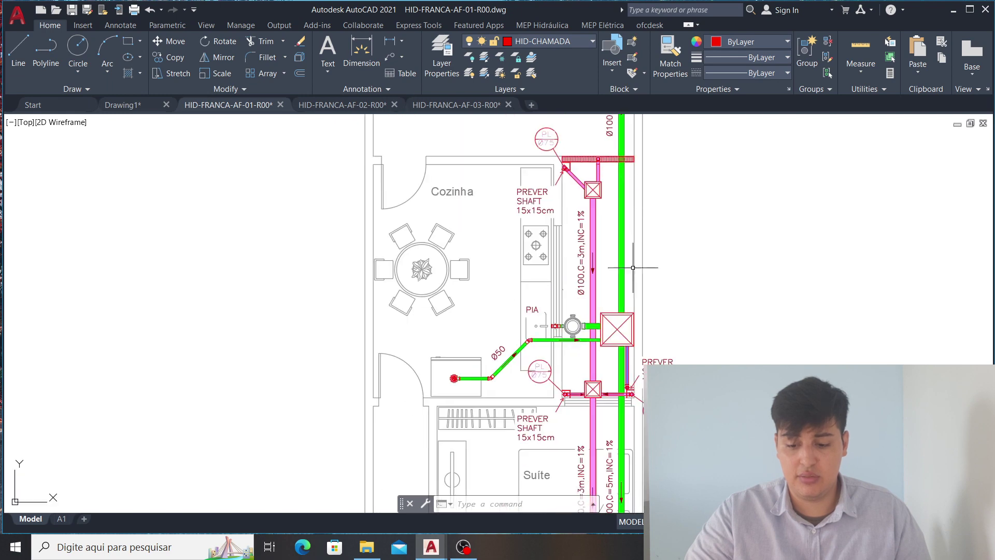
pyautogui.moveTo(623, 341); pyautogui.dragTo(602, 225, button='middle')
pyautogui.scroll(4, 520, 197)
pyautogui.scroll(2, 585, 207)
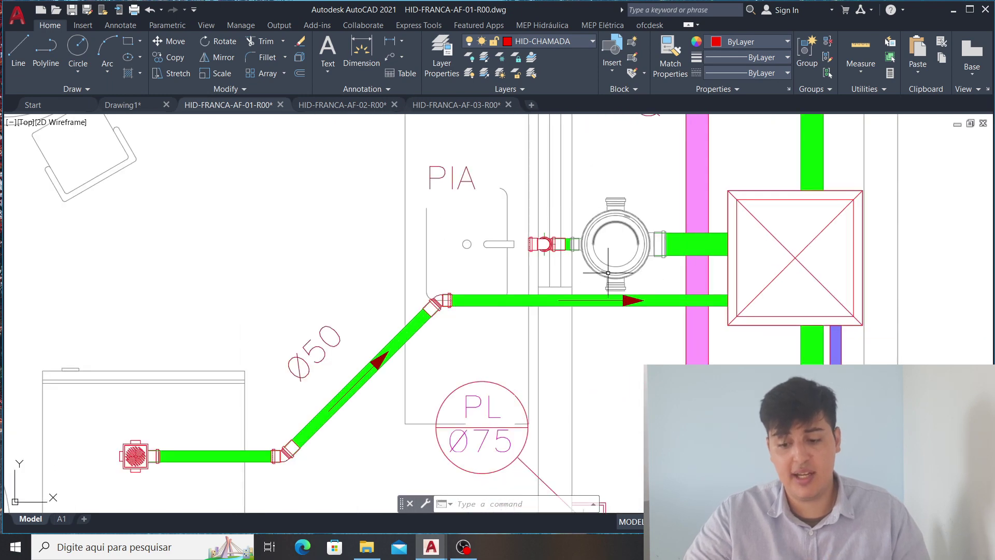
pyautogui.moveTo(637, 196); pyautogui.dragTo(508, 183, button='middle')
pyautogui.scroll(-8, 529, 216)
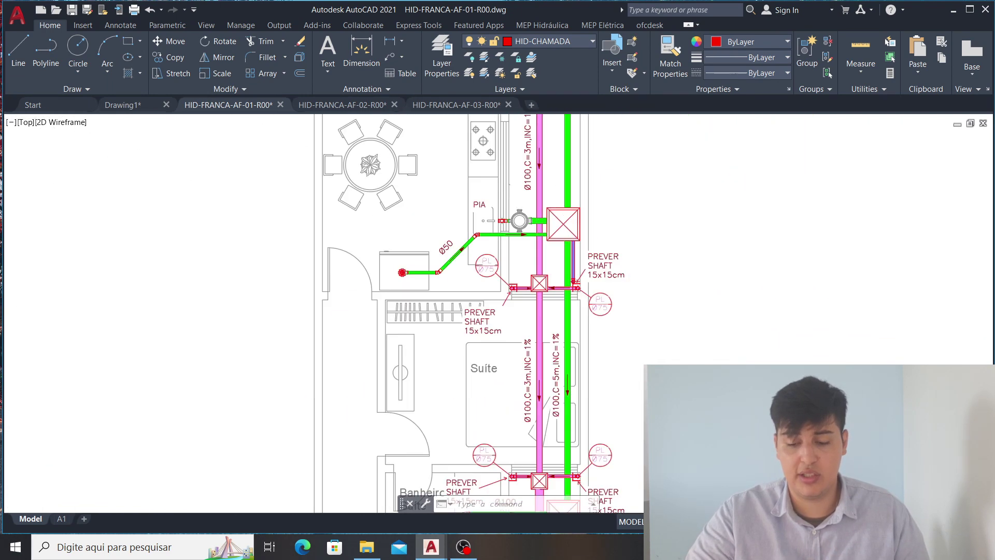
# - Check the Área Gourmet's round box again and follow its Ø100 pipe down towards the kitchen
pyautogui.moveTo(561, 160)
pyautogui.mouseDown(button='middle')
pyautogui.moveTo(543, 358)
pyautogui.moveTo(529, 339)
pyautogui.mouseUp(button='middle')
pyautogui.scroll(4, 518, 257)
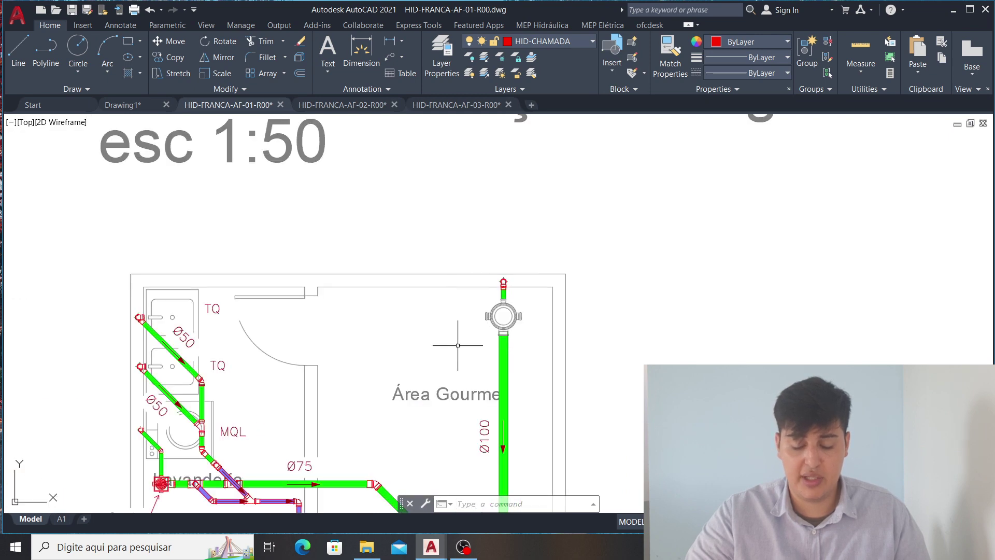
pyautogui.scroll(-4, 457, 346)
pyautogui.moveTo(513, 441)
pyautogui.mouseDown(button='middle')
pyautogui.moveTo(510, 315)
pyautogui.moveTo(524, 228)
pyautogui.mouseUp(button='middle')
pyautogui.scroll(4, 493, 155)
pyautogui.scroll(-6, 526, 196)
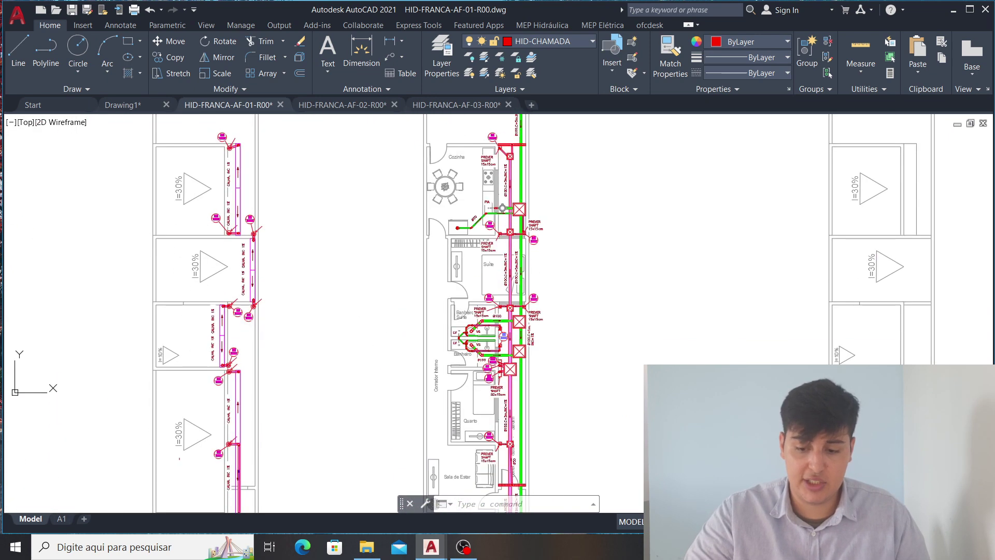
# - Follow the inspection boxes along the drainage mains from the bathrooms to the last two boxes in the Garagem
pyautogui.scroll(4, 503, 208)
pyautogui.scroll(-2, 504, 244)
pyautogui.scroll(3, 505, 280)
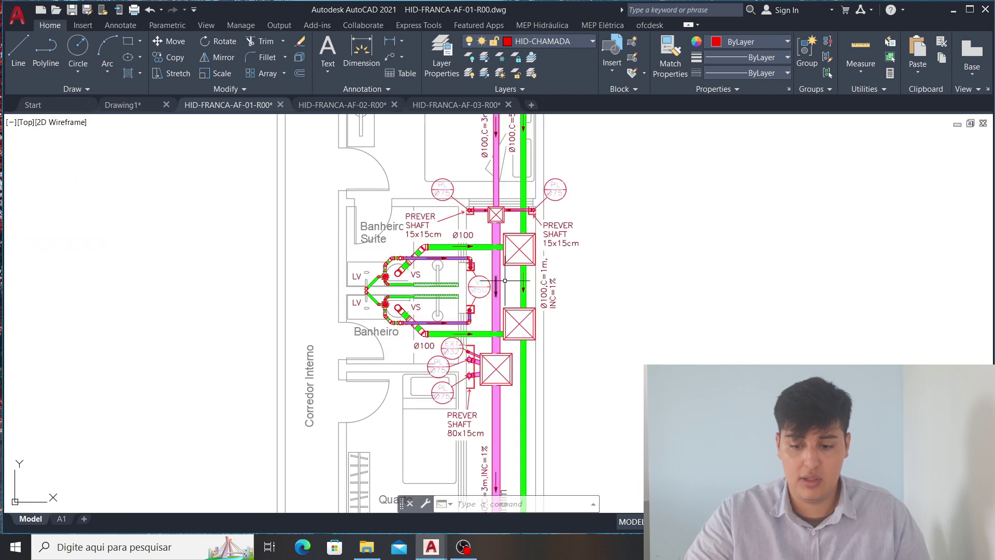
pyautogui.moveTo(528, 291); pyautogui.dragTo(545, 185, button='middle')
pyautogui.moveTo(528, 427); pyautogui.dragTo(523, 251, button='middle')
pyautogui.scroll(-4, 523, 252)
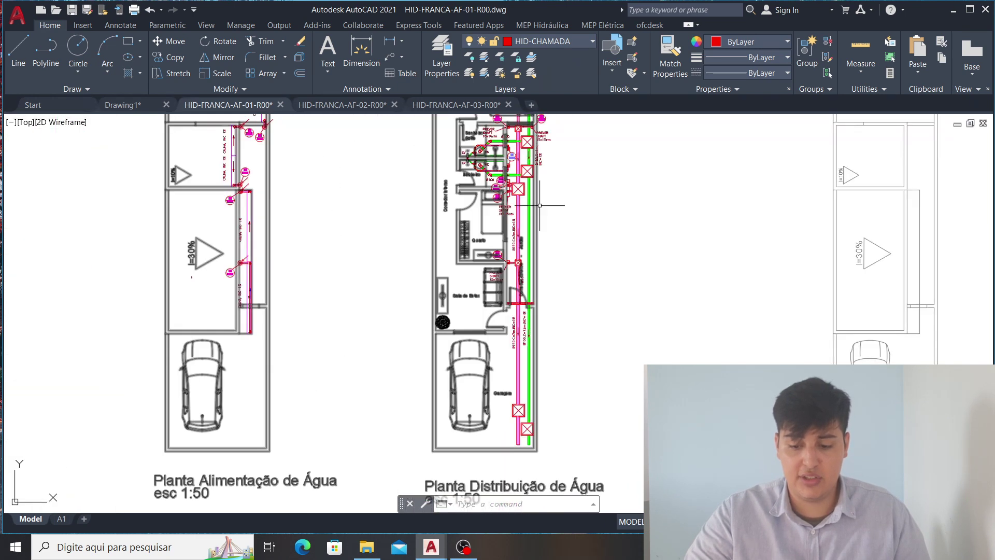
pyautogui.scroll(4, 551, 452)
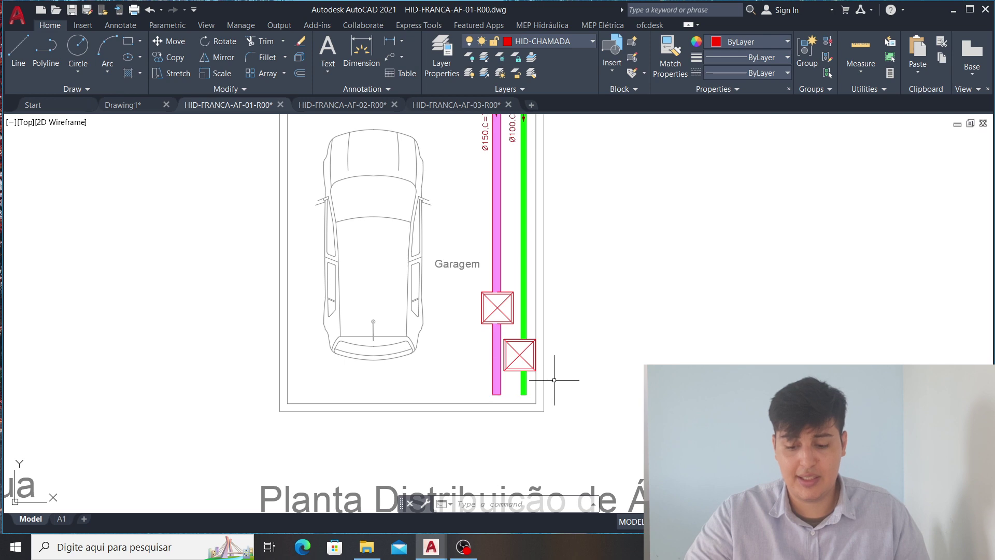
# - Examine the Ø100 sewage main with 5 m length and 1% slope between the Quintal and kitchen inspection boxes
pyautogui.scroll(-6, 531, 406)
pyautogui.moveTo(545, 185); pyautogui.dragTo(538, 334, button='middle')
pyautogui.scroll(4, 525, 265)
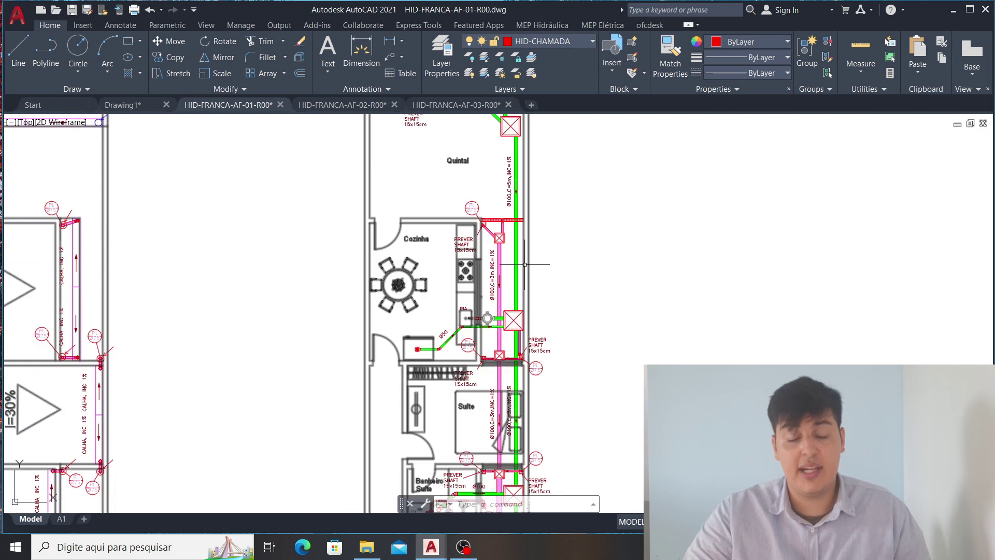
pyautogui.moveTo(515, 138)
pyautogui.mouseDown(button='middle')
pyautogui.moveTo(523, 263)
pyautogui.moveTo(545, 153)
pyautogui.mouseUp(button='middle')
pyautogui.scroll(2, 523, 263)
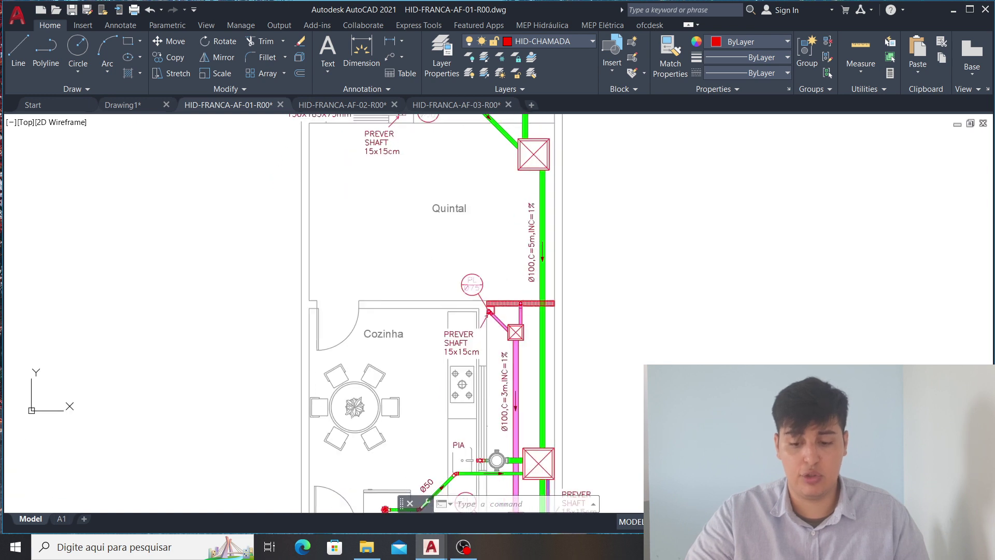
pyautogui.moveTo(514, 406); pyautogui.dragTo(511, 264, button='middle')
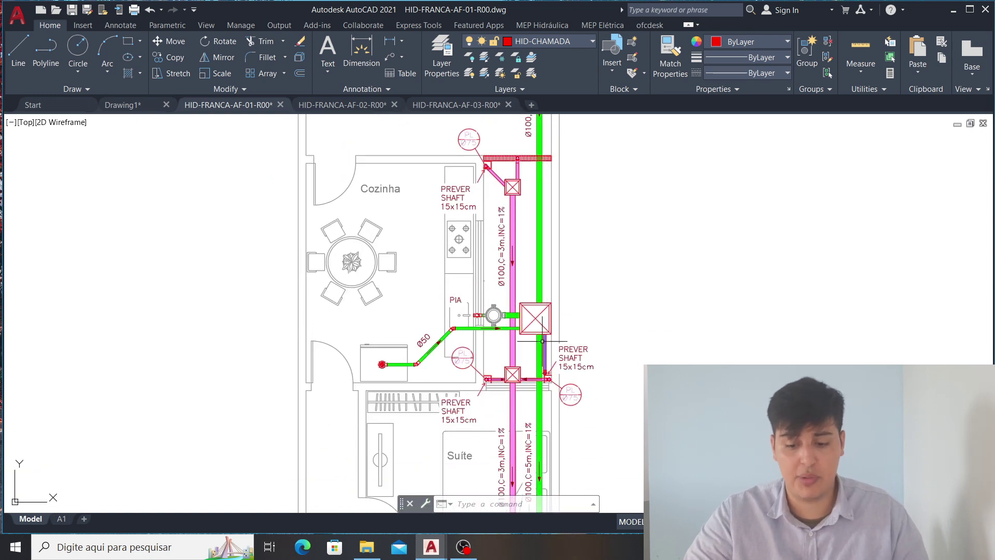
pyautogui.scroll(2, 536, 348)
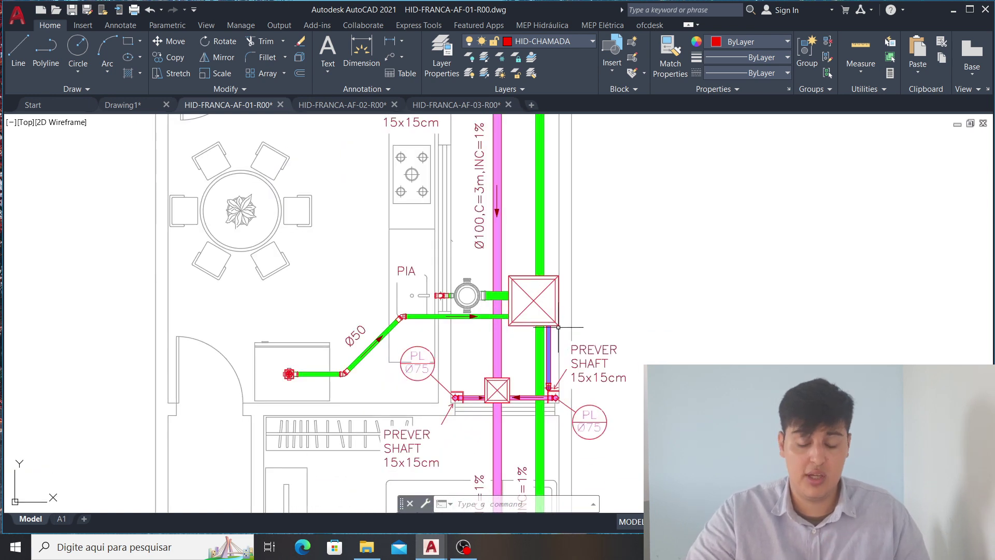
pyautogui.moveTo(559, 301)
pyautogui.mouseDown(button='middle')
pyautogui.moveTo(578, 415)
pyautogui.moveTo(584, 385)
pyautogui.mouseUp(button='middle')
pyautogui.scroll(-2, 567, 291)
pyautogui.moveTo(584, 207); pyautogui.dragTo(570, 303, button='middle')
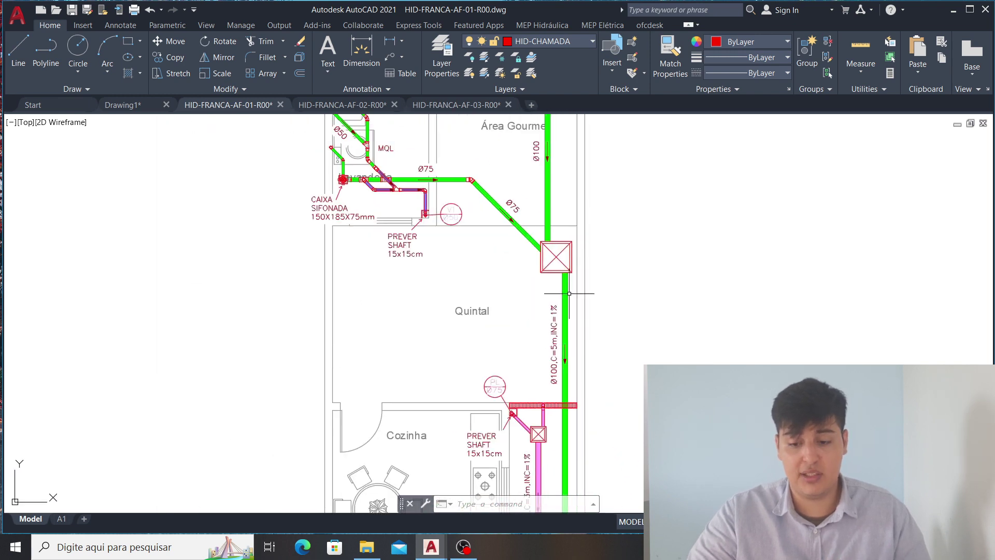
# - Inspect the two bathroom inspection boxes and the Ø100 pipe with 1 m length and 1% slope joining them
pyautogui.scroll(-2, 569, 294)
pyautogui.moveTo(575, 415); pyautogui.dragTo(543, 231, button='middle')
pyautogui.moveTo(531, 314); pyautogui.dragTo(534, 140, button='middle')
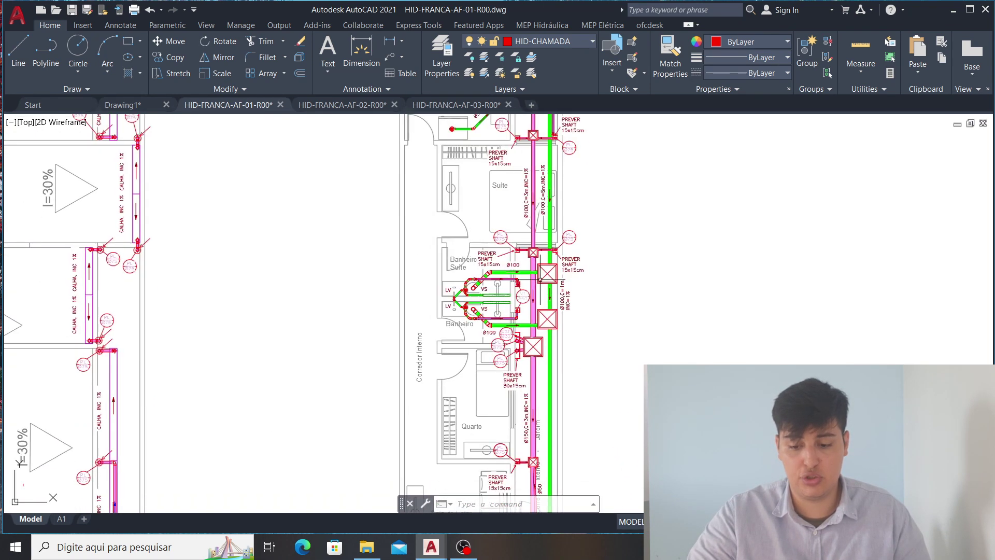
pyautogui.scroll(3, 547, 289)
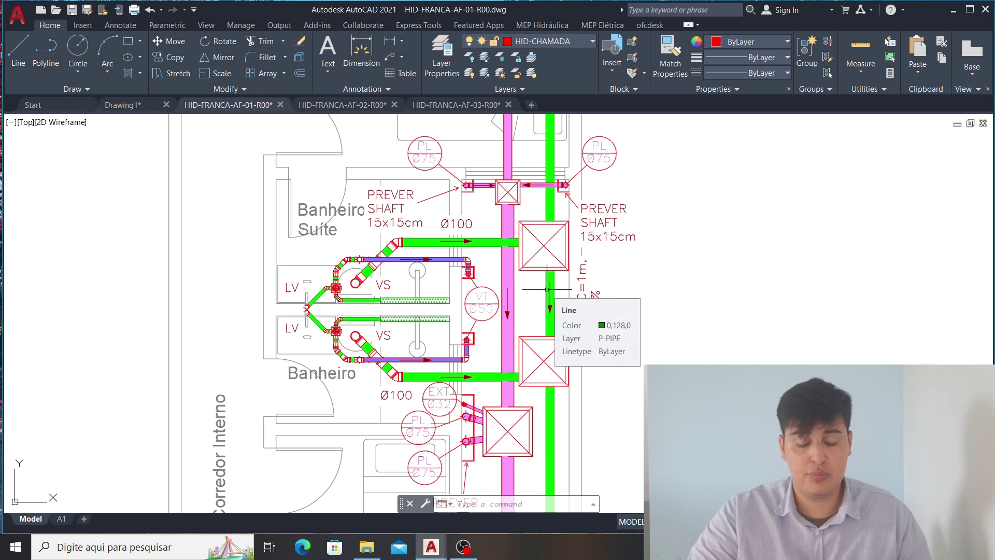
pyautogui.moveTo(550, 349); pyautogui.dragTo(541, 271, button='middle')
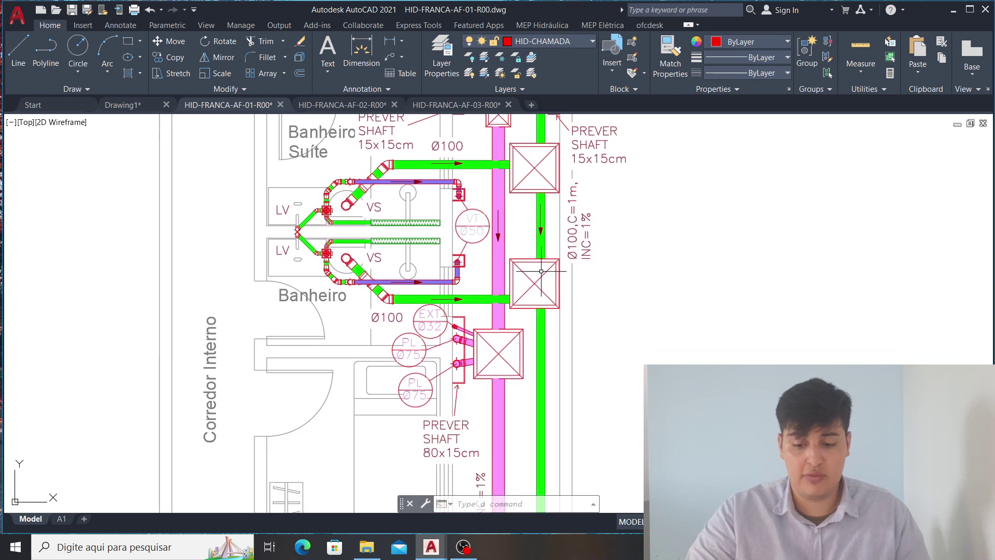
# - Trace the 12 m long Ø100 sewage main from the bathrooms to its final inspection box in the Garagem
pyautogui.scroll(-5, 541, 272)
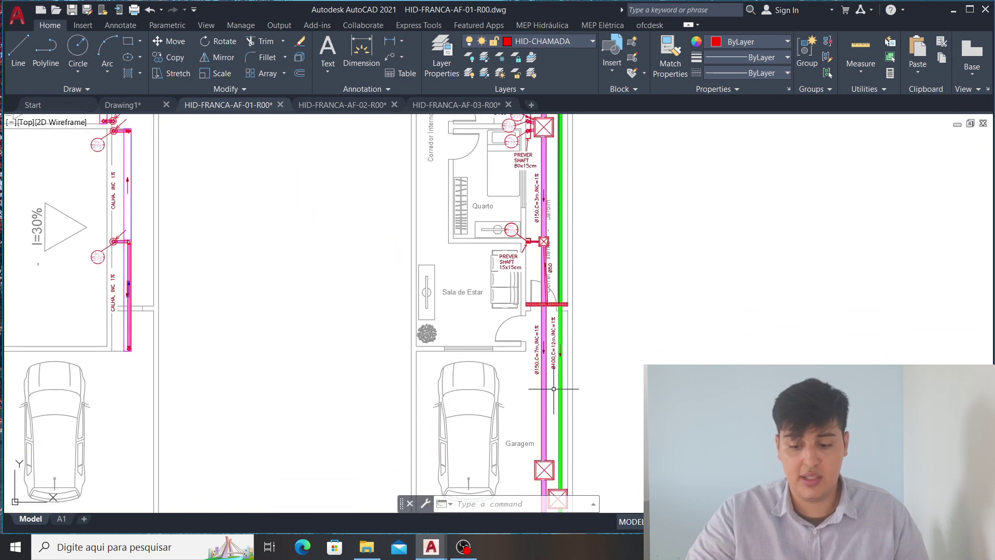
pyautogui.moveTo(553, 389); pyautogui.dragTo(566, 259, button='middle')
pyautogui.scroll(4, 569, 358)
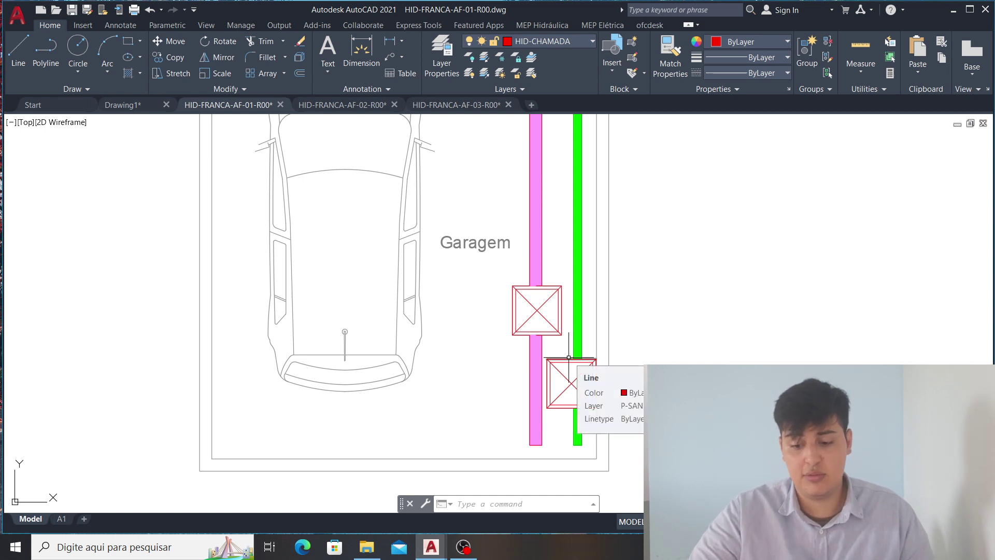
pyautogui.moveTo(569, 357); pyautogui.dragTo(578, 388, button='middle')
pyautogui.scroll(-5, 554, 328)
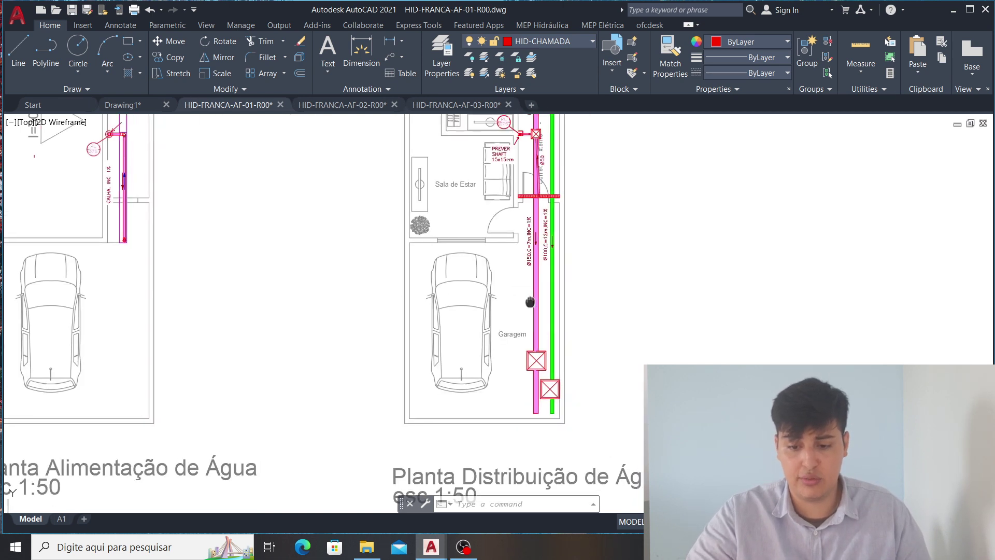
# - Examine the purple vent branches of the Banheiro Suíte and Banheiro leading to their Ø50 vent pipes
pyautogui.scroll(8, 539, 363)
pyautogui.moveTo(532, 457)
pyautogui.mouseDown(button='middle')
pyautogui.moveTo(532, 287)
pyautogui.moveTo(525, 390)
pyautogui.mouseUp(button='middle')
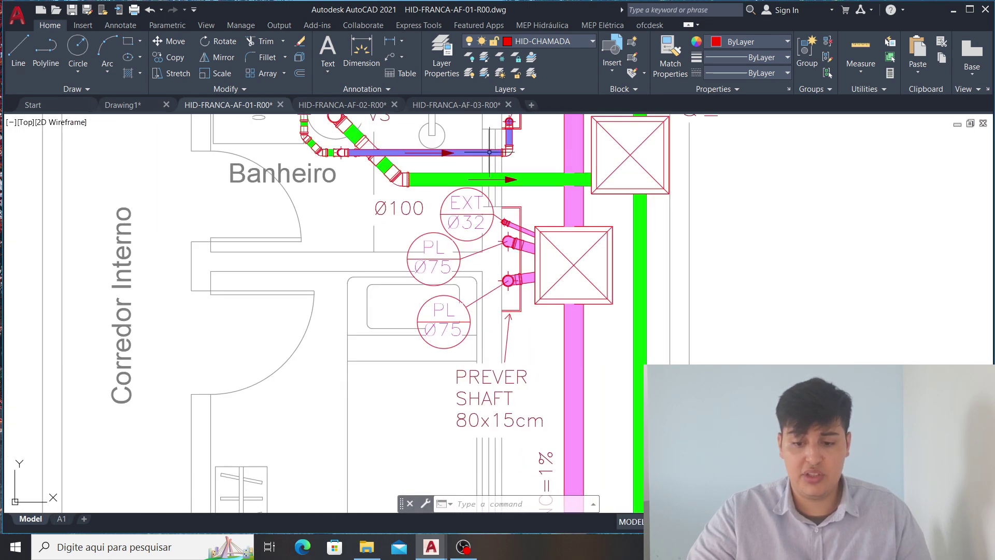
pyautogui.moveTo(385, 137); pyautogui.dragTo(416, 284, button='middle')
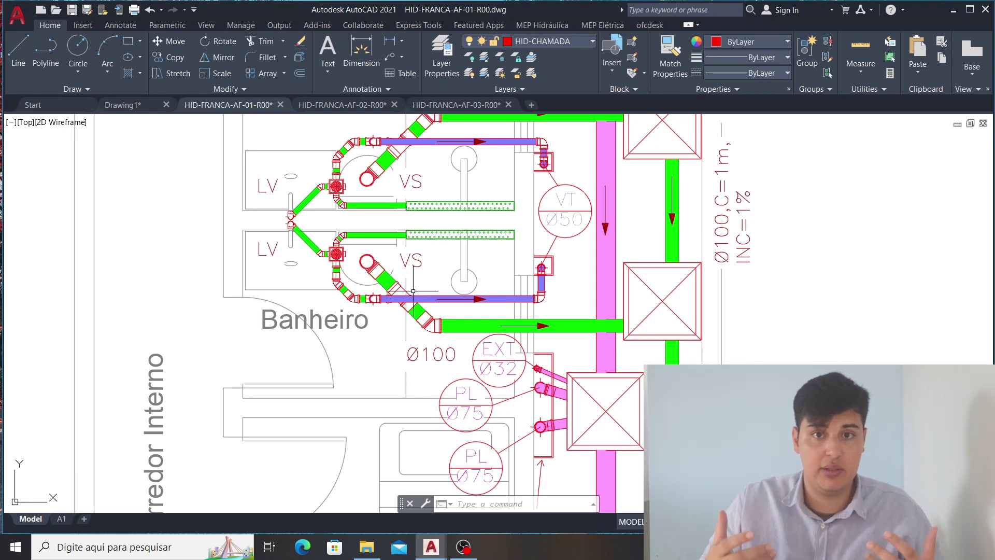
pyautogui.scroll(-2, 414, 292)
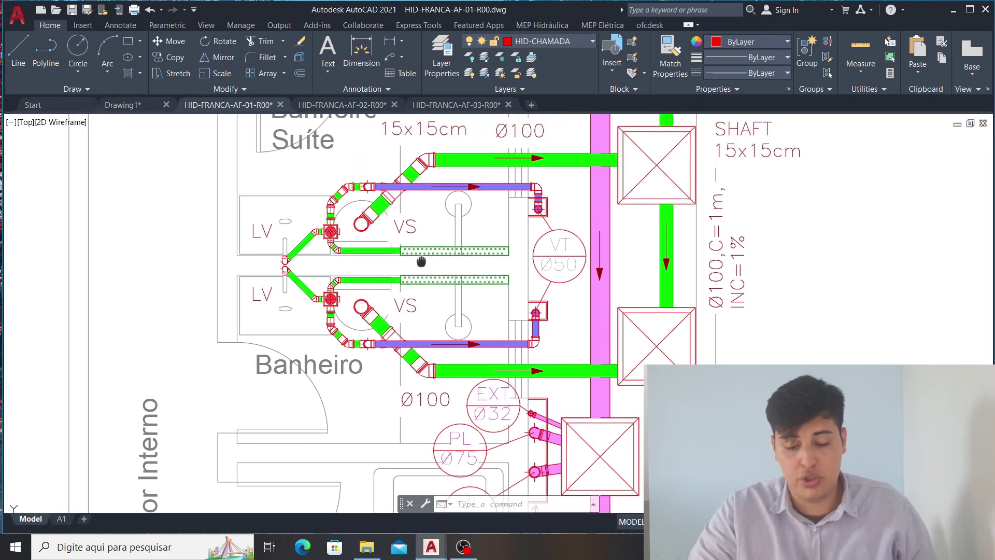
pyautogui.scroll(4, 333, 328)
pyautogui.scroll(-3, 415, 279)
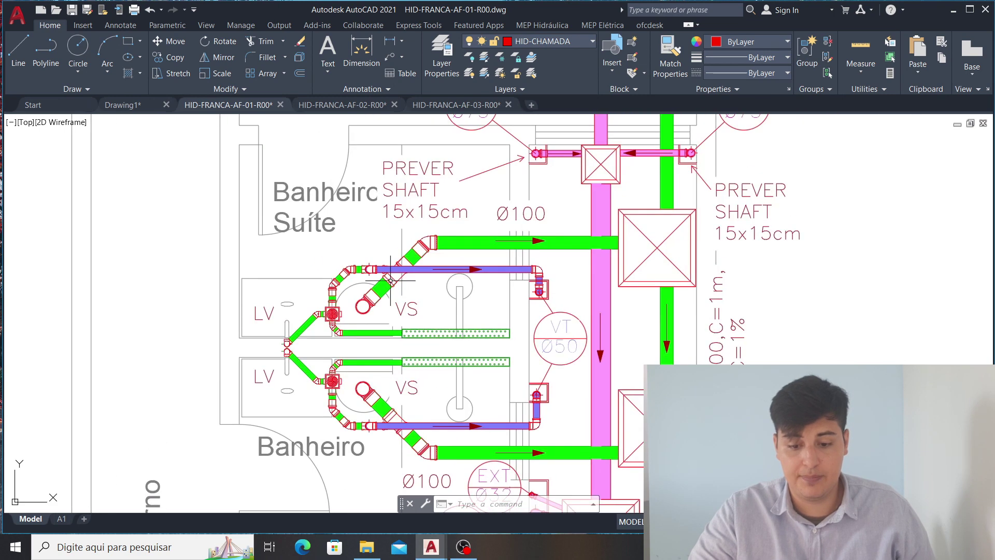
pyautogui.scroll(3, 368, 288)
pyautogui.scroll(-3, 306, 348)
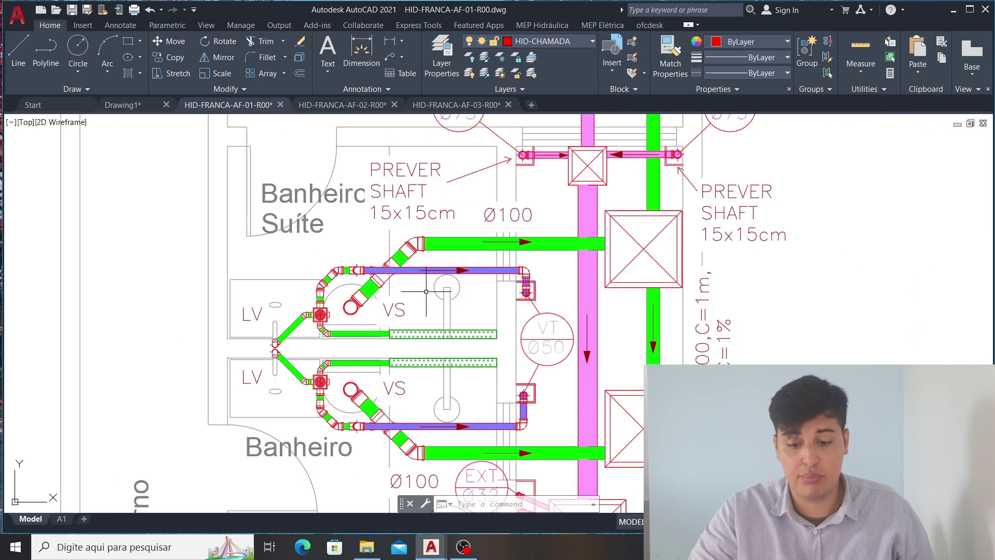
pyautogui.moveTo(371, 329); pyautogui.dragTo(369, 293, button='middle')
pyautogui.scroll(-3, 370, 293)
pyautogui.scroll(3, 370, 288)
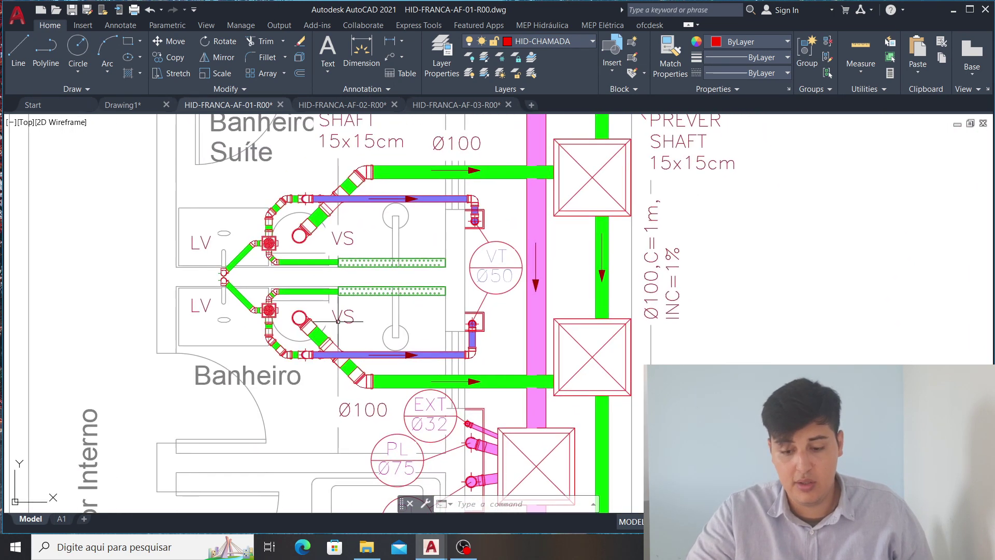
# - Examine the Lavanderia's purple vent branches and their route to the Ø50 vent pipe in the 15x15cm shaft
pyautogui.scroll(-3, 453, 341)
pyautogui.moveTo(457, 268); pyautogui.dragTo(446, 394, button='middle')
pyautogui.moveTo(446, 307); pyautogui.dragTo(443, 502, button='middle')
pyautogui.moveTo(463, 216); pyautogui.dragTo(460, 289, button='middle')
pyautogui.moveTo(456, 195); pyautogui.dragTo(450, 344, button='middle')
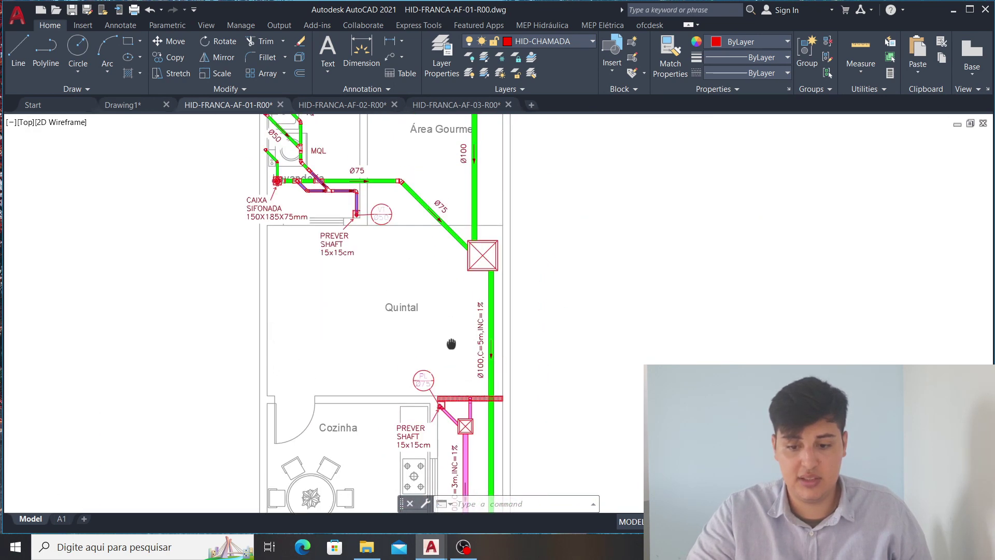
pyautogui.moveTo(374, 185); pyautogui.dragTo(417, 265, button='middle')
pyautogui.scroll(4, 385, 260)
pyautogui.moveTo(251, 258); pyautogui.dragTo(281, 270, button='middle')
pyautogui.moveTo(300, 233); pyautogui.dragTo(334, 309, button='middle')
pyautogui.moveTo(330, 263); pyautogui.dragTo(342, 337, button='middle')
pyautogui.moveTo(412, 487); pyautogui.dragTo(401, 317, button='middle')
pyautogui.scroll(1, 401, 317)
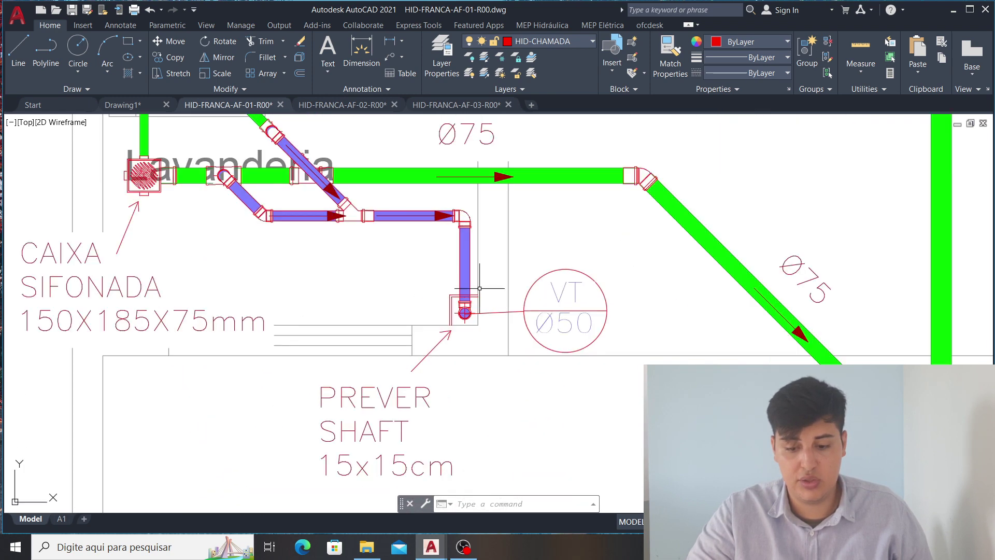
pyautogui.scroll(-1, 434, 379)
pyautogui.moveTo(506, 358); pyautogui.dragTo(489, 310, button='middle')
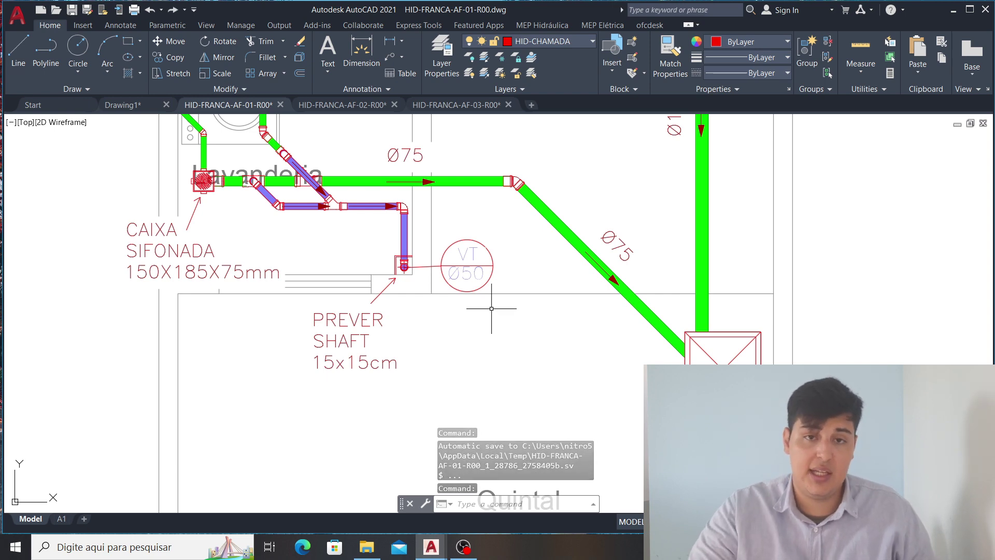
# - Leave the branch piping plan and view the separate floor plan showing the labelled inspection boxes and drainage mains
pyautogui.scroll(-2, 414, 263)
pyautogui.scroll(-2, 461, 345)
pyautogui.moveTo(479, 378); pyautogui.dragTo(507, 186, button='middle')
pyautogui.moveTo(491, 350); pyautogui.dragTo(498, 314, button='middle')
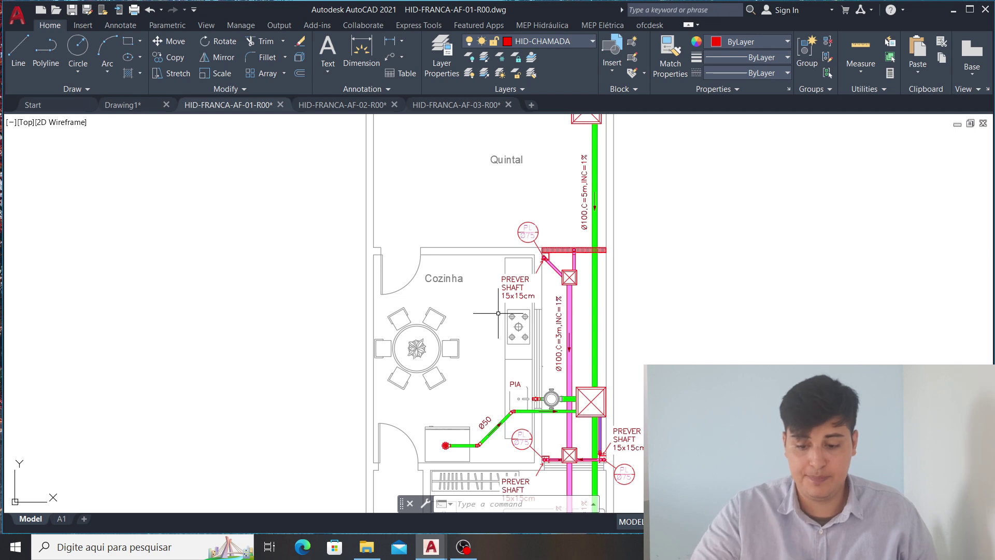
pyautogui.scroll(-5, 498, 313)
pyautogui.scroll(4, 549, 215)
pyautogui.scroll(-4, 549, 215)
pyautogui.moveTo(612, 238); pyautogui.dragTo(663, 255, button='middle')
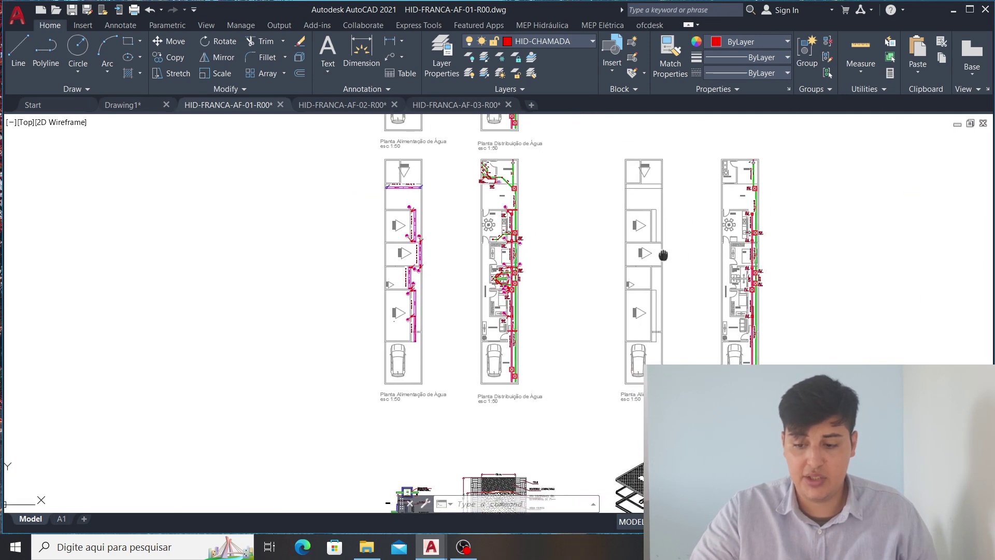
pyautogui.scroll(5, 668, 259)
pyautogui.moveTo(669, 207); pyautogui.dragTo(602, 253, button='middle')
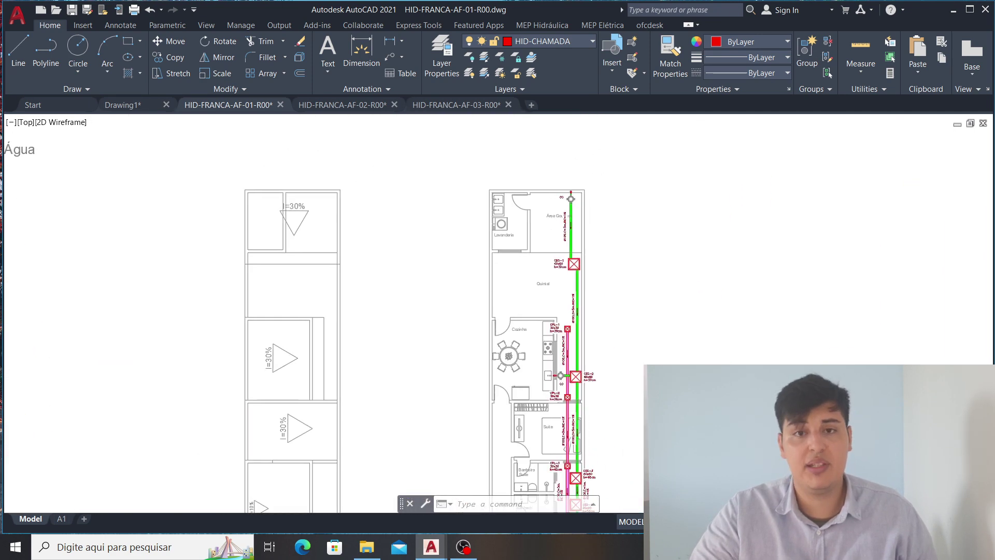
# - Trace the green sewage main from the CG box in the Área Gourmet through CEG-1 in the Quintal towards CEG-2
pyautogui.scroll(4, 566, 217)
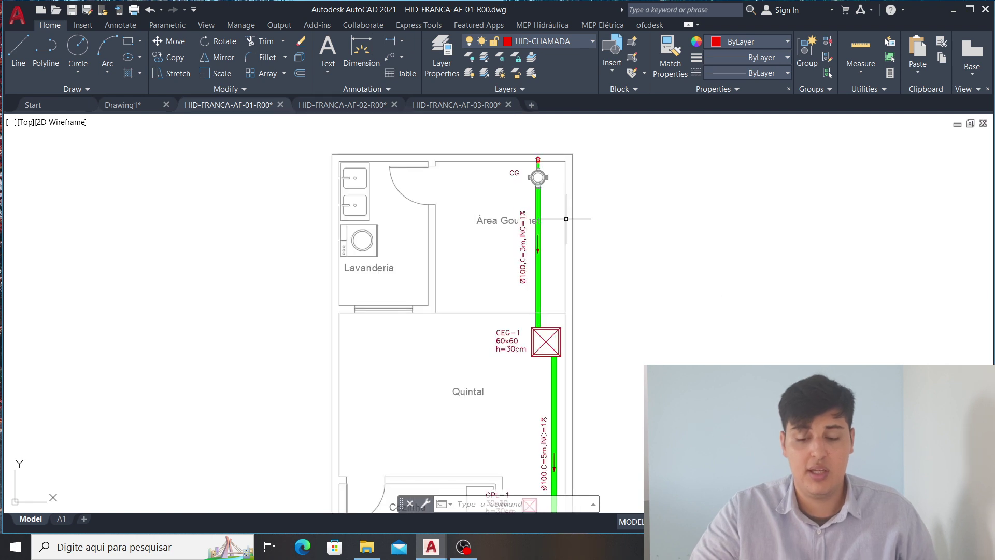
pyautogui.scroll(2, 546, 219)
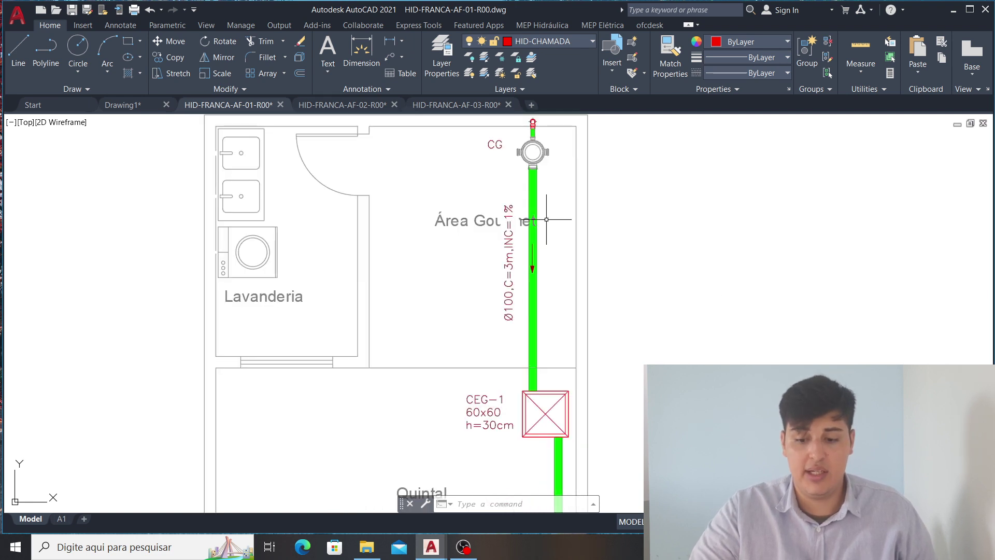
pyautogui.moveTo(557, 413); pyautogui.dragTo(530, 199, button='middle')
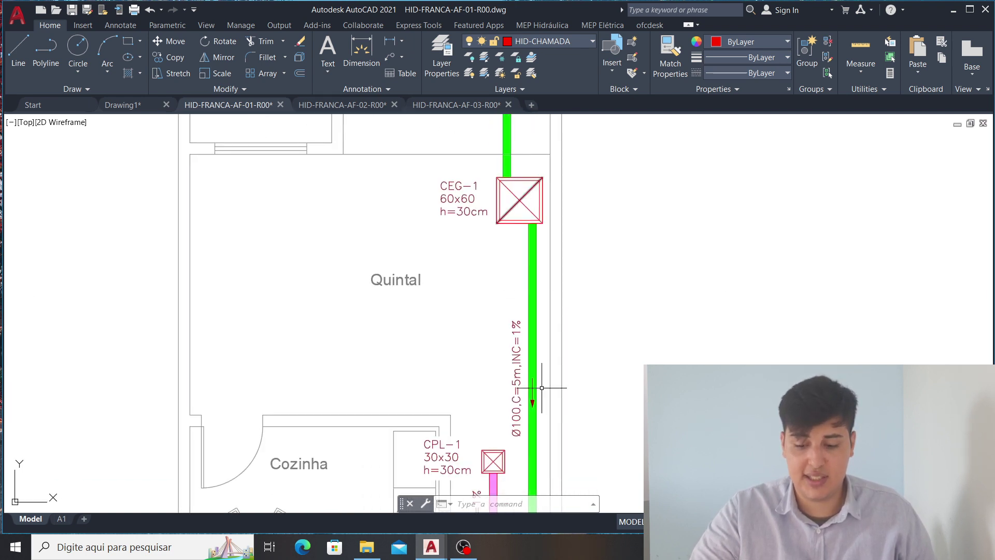
pyautogui.moveTo(545, 477); pyautogui.dragTo(553, 189, button='middle')
pyautogui.moveTo(553, 282); pyautogui.dragTo(539, 411, button='middle')
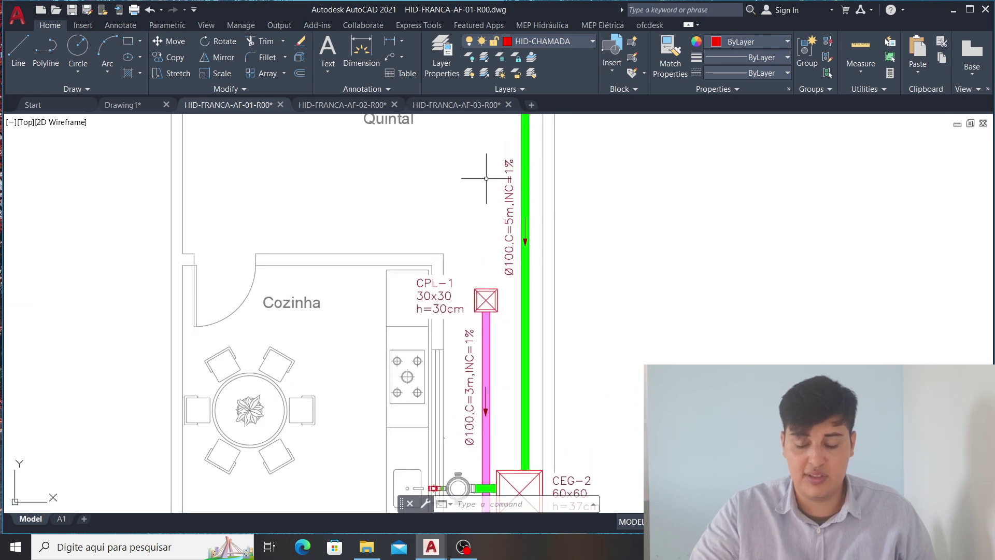
pyautogui.scroll(-2, 487, 177)
pyautogui.moveTo(507, 196); pyautogui.dragTo(525, 393, button='middle')
pyautogui.scroll(4, 500, 246)
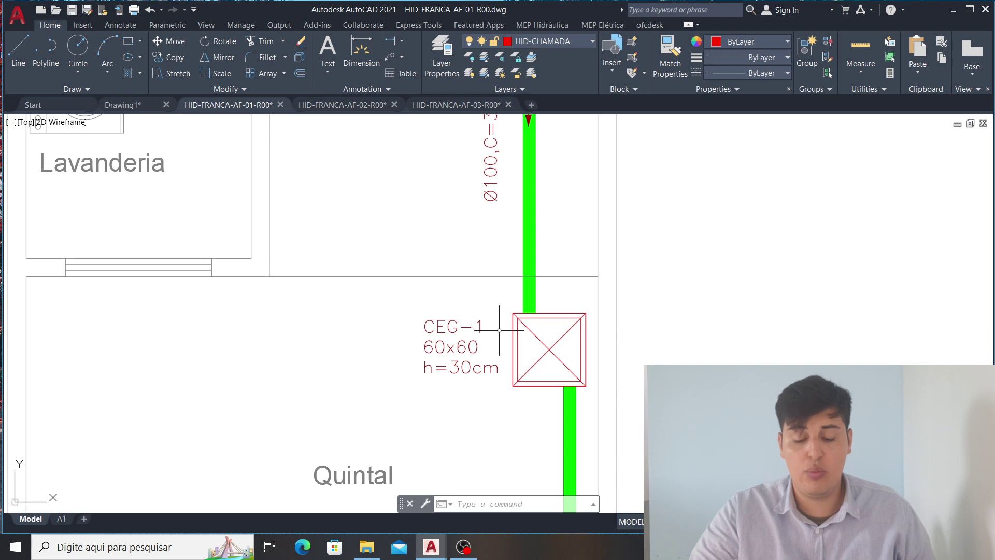
# - Compare the size and depth labels of inspection boxes CEG-1 and CEG-2 along the sewage main
pyautogui.scroll(-2, 499, 330)
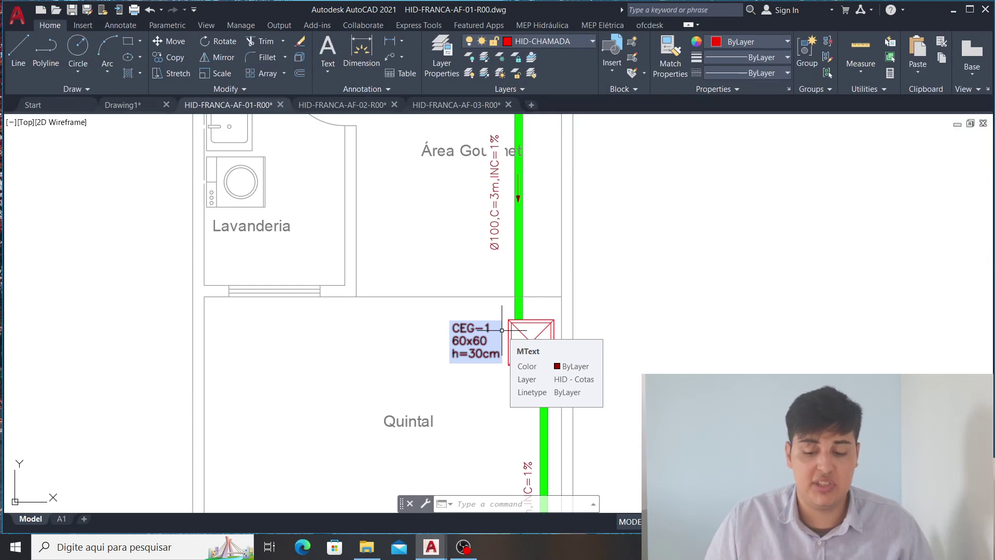
pyautogui.scroll(-6, 499, 311)
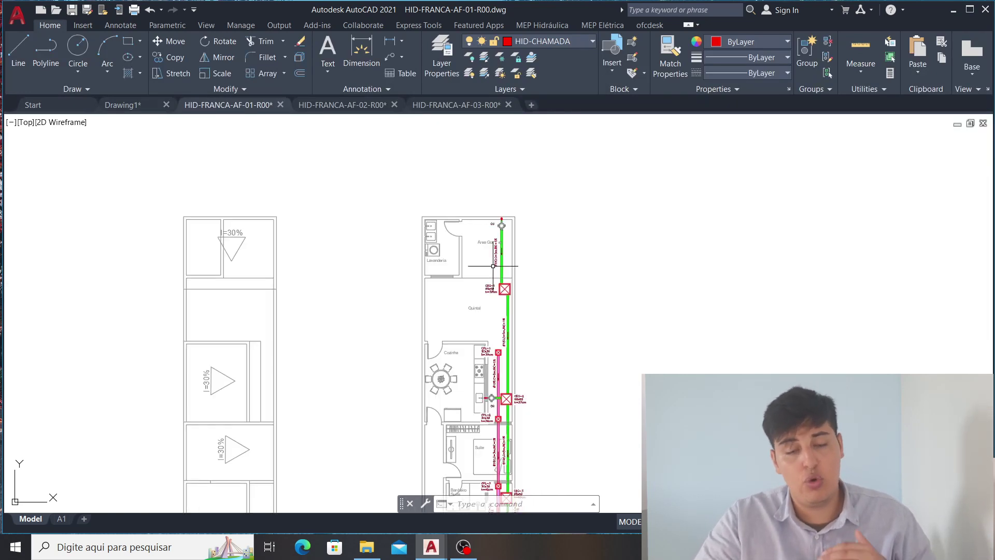
pyautogui.scroll(6, 506, 410)
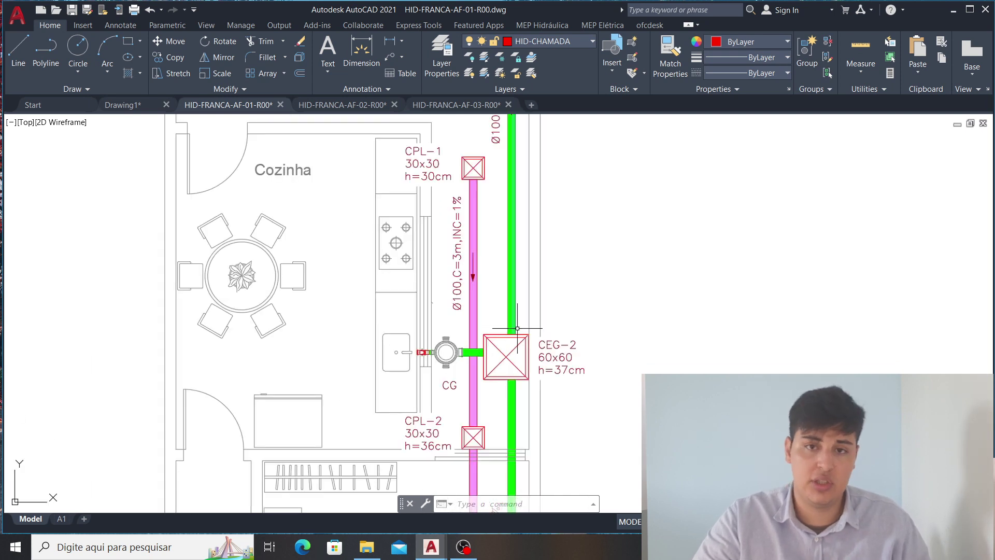
pyautogui.scroll(-4, 570, 343)
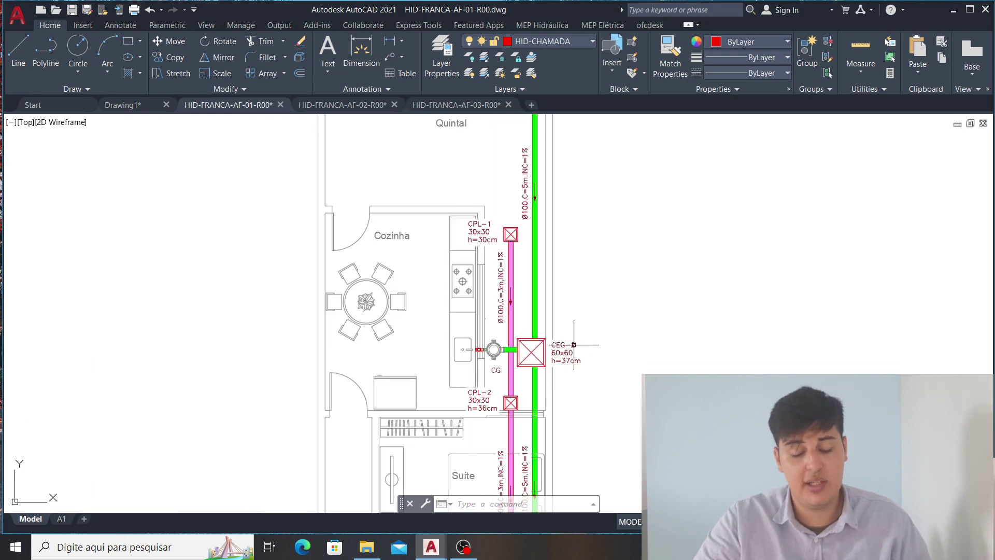
pyautogui.scroll(-2, 567, 335)
pyautogui.scroll(2, 526, 282)
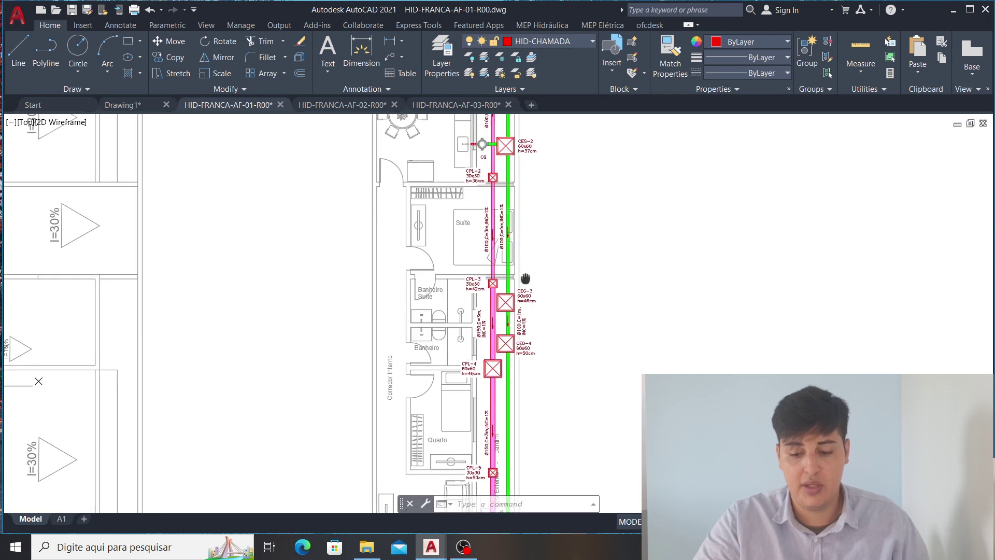
pyautogui.moveTo(535, 355); pyautogui.dragTo(546, 444, button='middle')
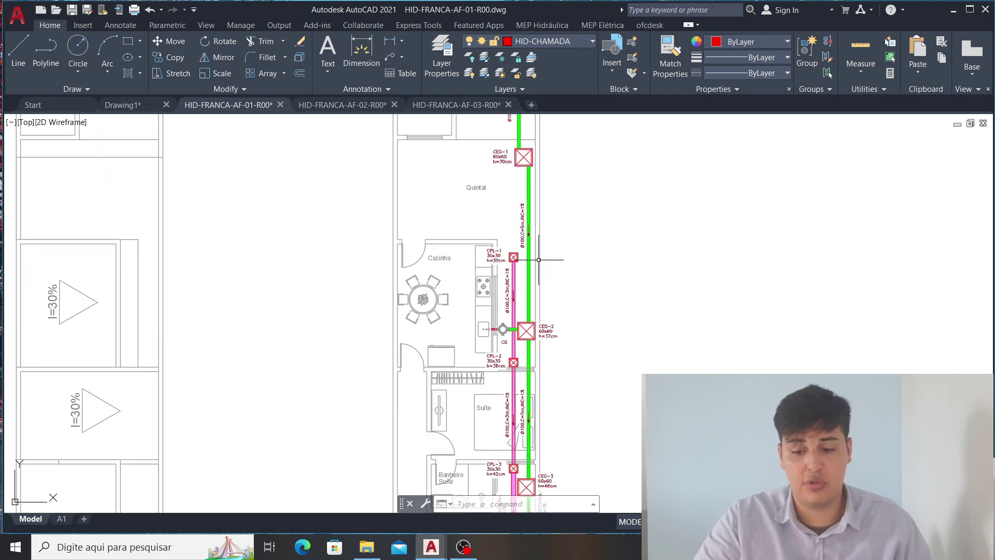
pyautogui.moveTo(542, 266); pyautogui.dragTo(544, 346, button='middle')
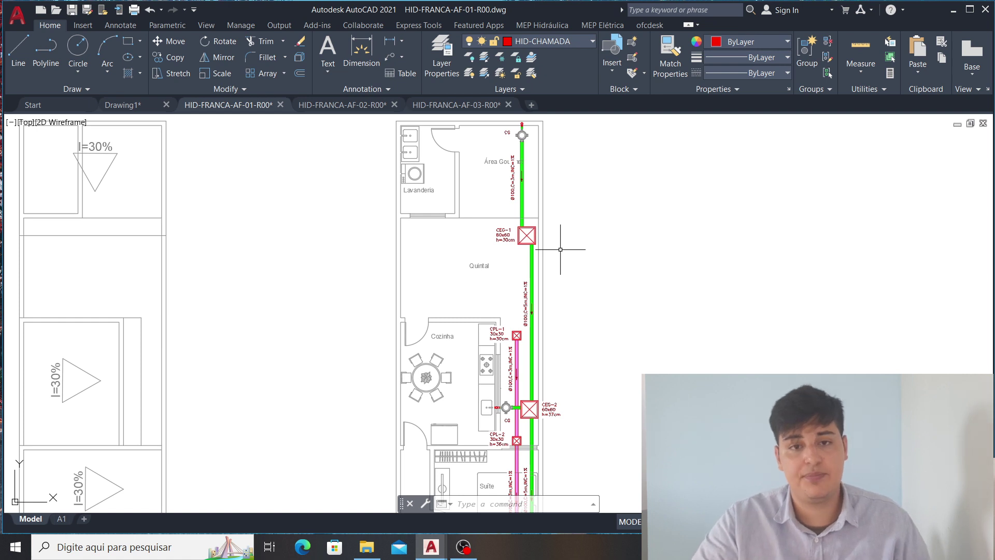
# - Examine the name, size and depth lines in the label of inspection box CEG-1 in the Quintal
pyautogui.scroll(2, 527, 206)
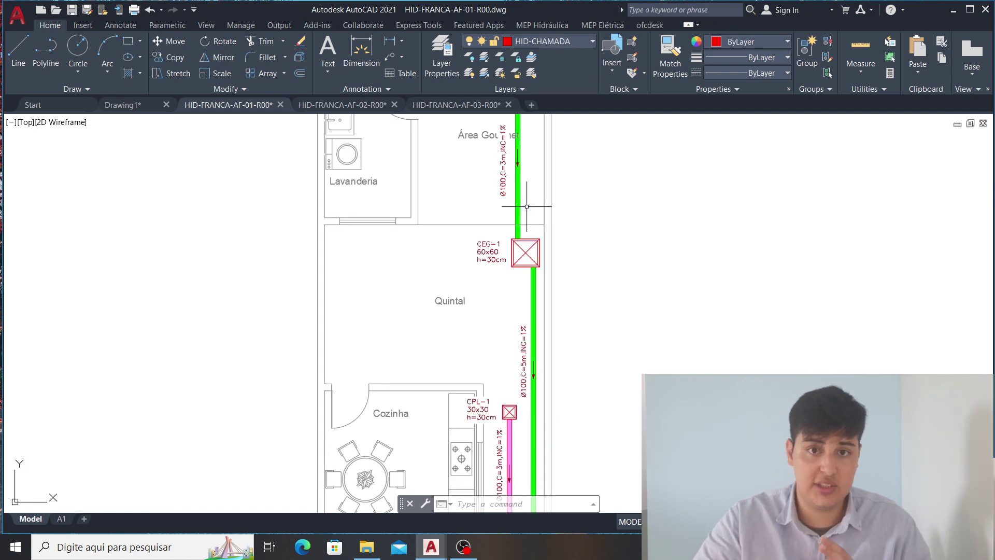
pyautogui.scroll(3, 533, 223)
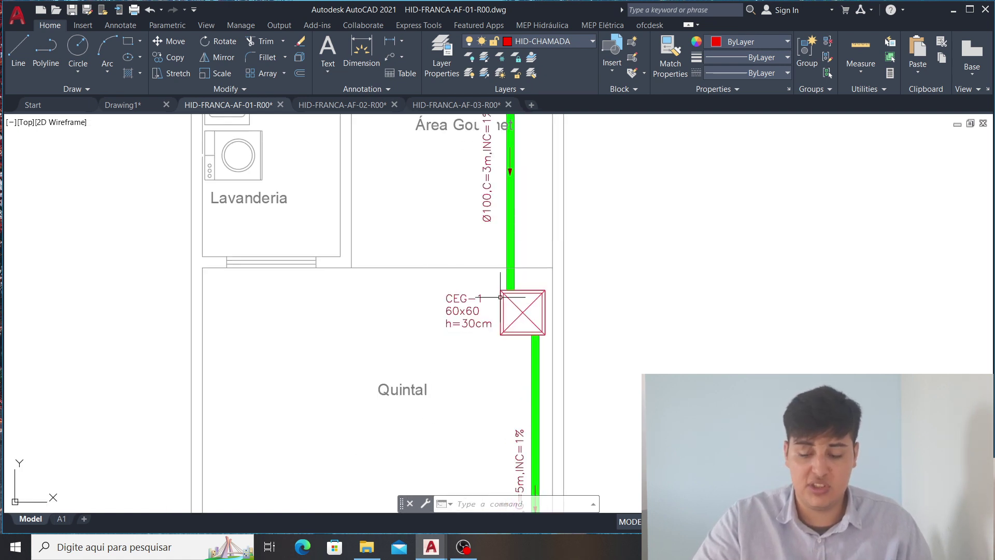
pyautogui.scroll(2, 528, 339)
pyautogui.moveTo(484, 358); pyautogui.dragTo(484, 262, button='middle')
pyautogui.doubleClick(415, 206)
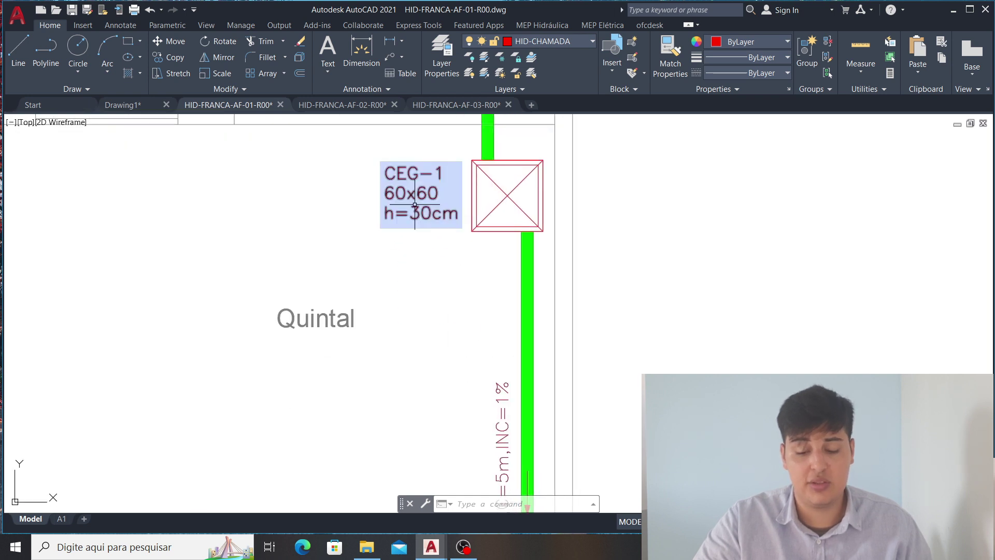
pyautogui.click(414, 205)
pyautogui.hotkey('ctrl', 'a')
pyautogui.press('Escape')
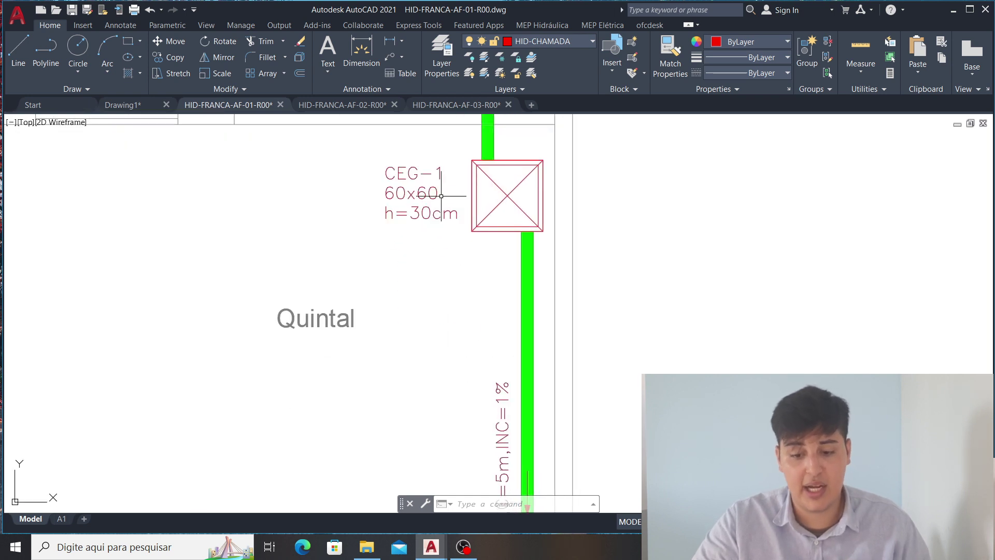
# - Examine the diameter, length and slope label of the sewage pipe between CEG-1 and CEG-2
pyautogui.scroll(-4, 418, 232)
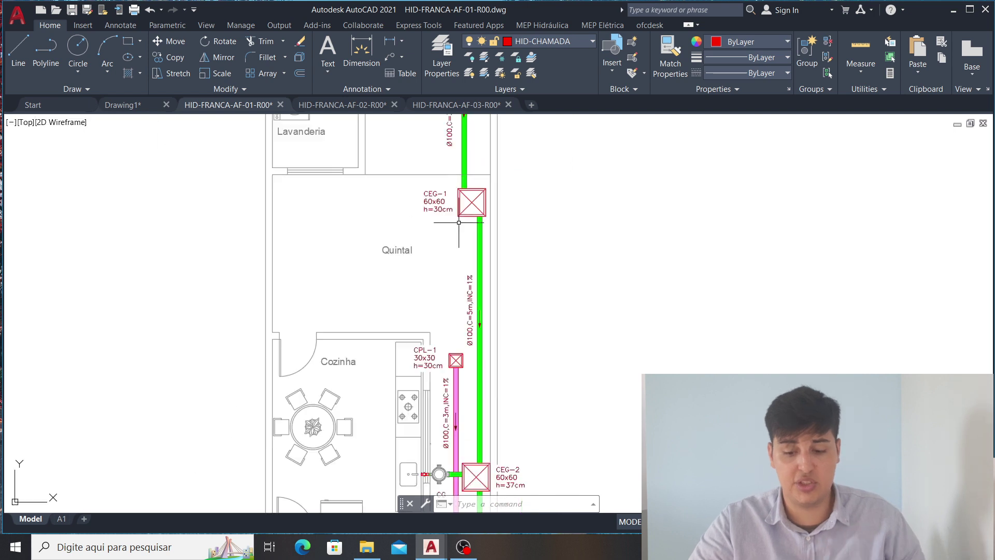
pyautogui.moveTo(403, 455); pyautogui.dragTo(403, 308, button='middle')
pyautogui.scroll(4, 404, 308)
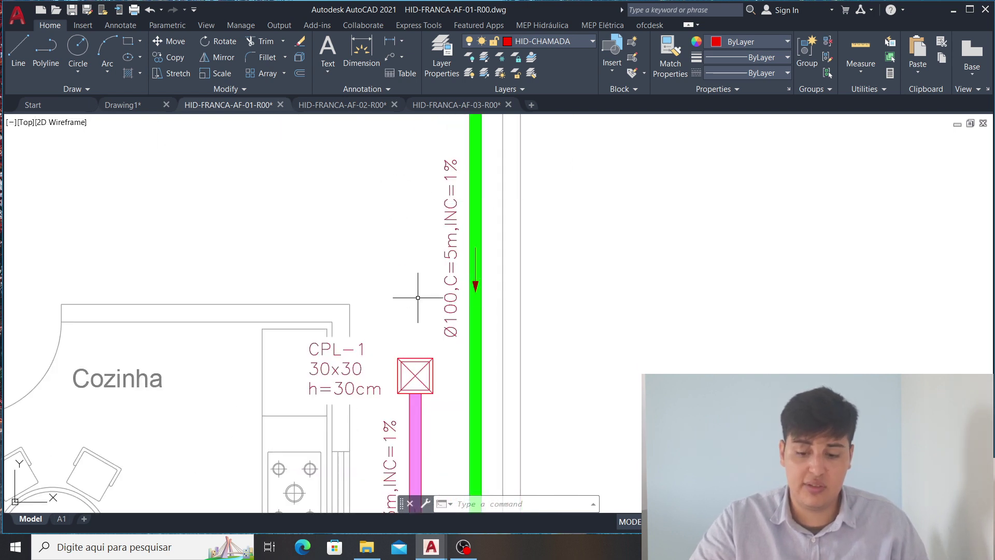
pyautogui.scroll(-4, 464, 221)
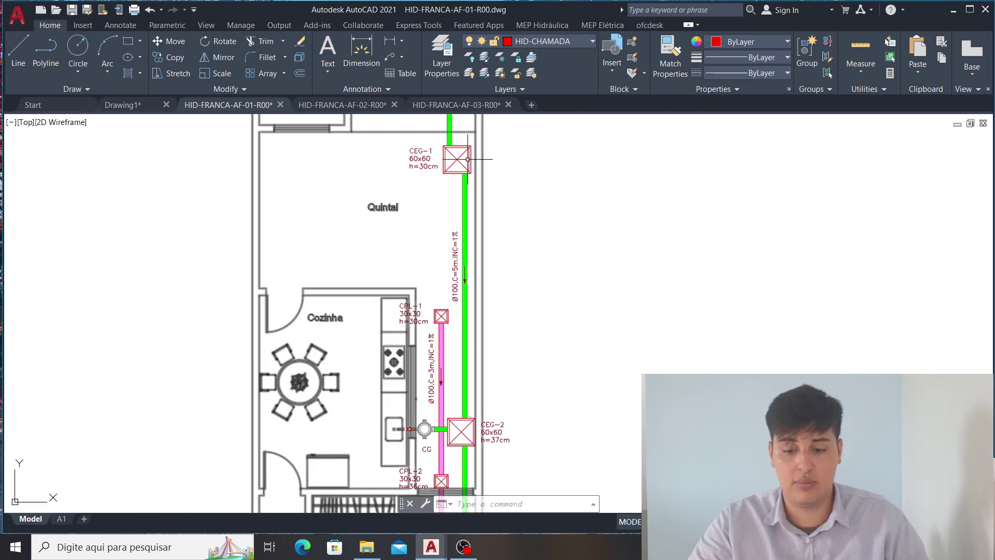
pyautogui.scroll(2, 468, 159)
pyautogui.moveTo(467, 432); pyautogui.dragTo(467, 269, button='middle')
pyautogui.moveTo(470, 205); pyautogui.dragTo(473, 285, button='middle')
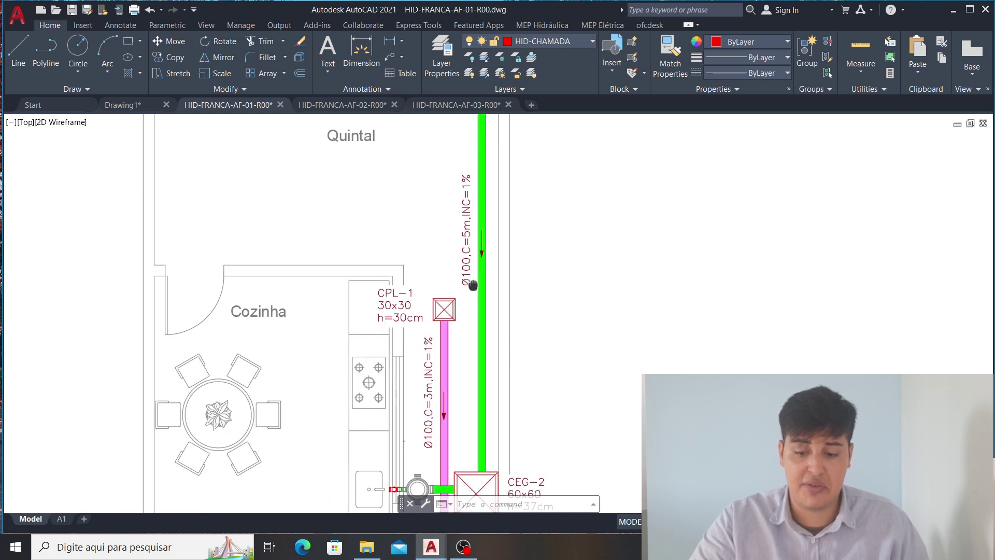
pyautogui.scroll(2, 477, 259)
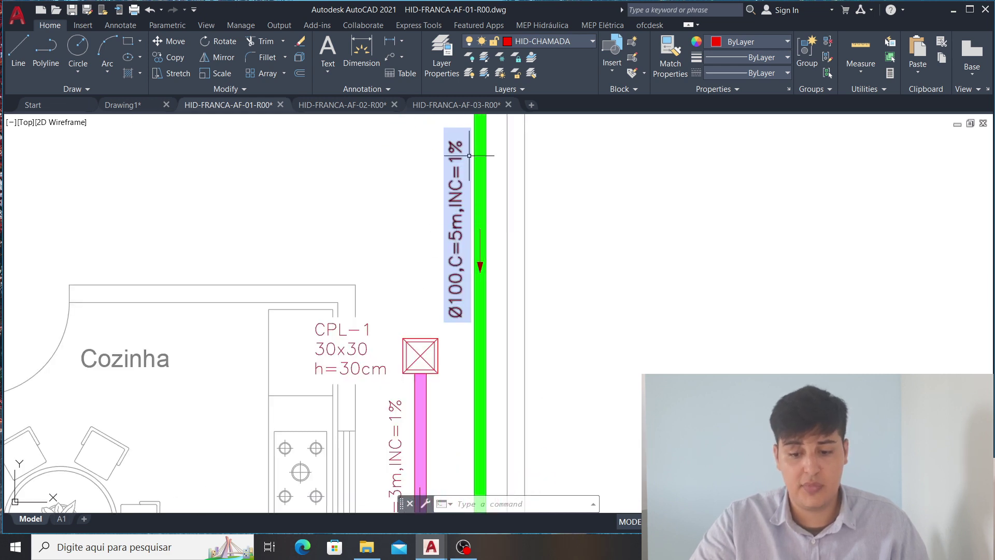
pyautogui.moveTo(445, 221)
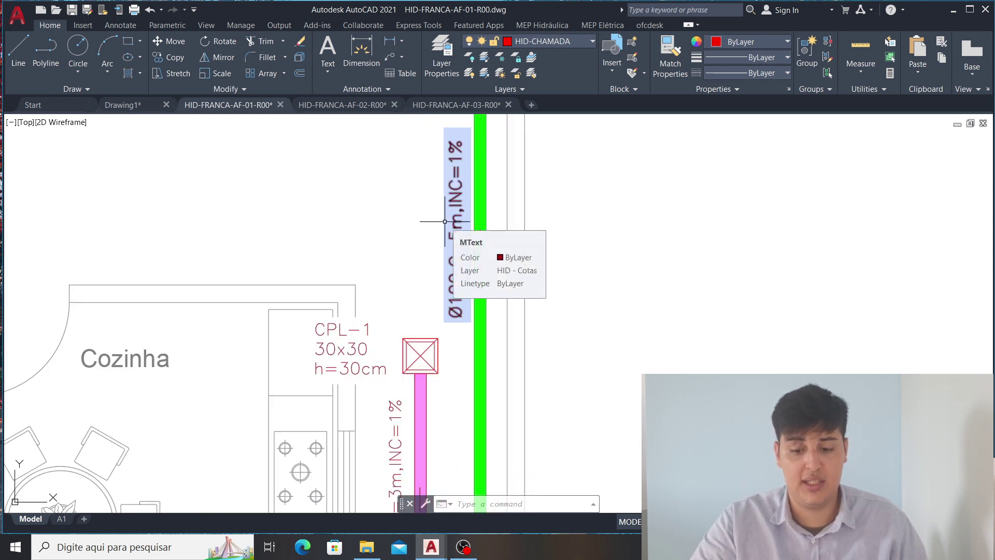
pyautogui.scroll(-2, 506, 200)
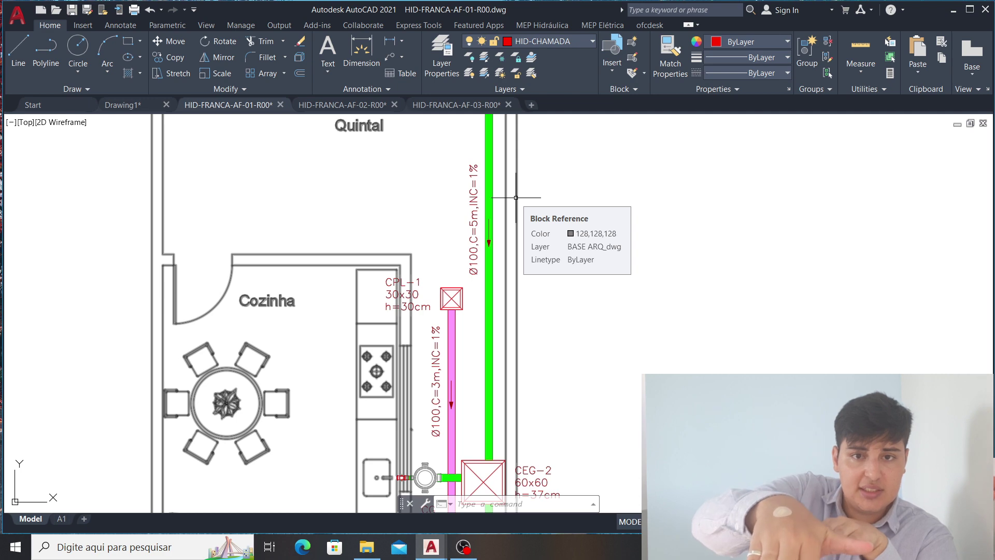
# - Check how the depth of inspection box CEG-2 follows from the length and slope of the pipe coming from CEG-1
pyautogui.moveTo(499, 280); pyautogui.dragTo(478, 176, button='middle')
pyautogui.moveTo(496, 232); pyautogui.dragTo(488, 296, button='middle')
pyautogui.moveTo(551, 458); pyautogui.dragTo(574, 319, button='middle')
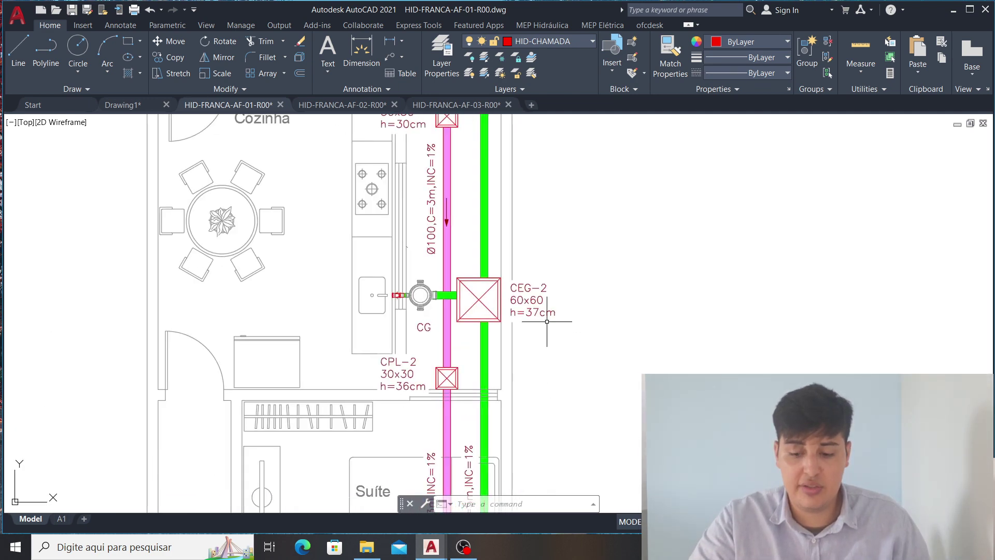
pyautogui.scroll(2, 537, 330)
pyautogui.moveTo(506, 284); pyautogui.dragTo(508, 309, button='middle')
pyautogui.scroll(-2, 511, 307)
pyautogui.moveTo(528, 256); pyautogui.dragTo(523, 438, button='middle')
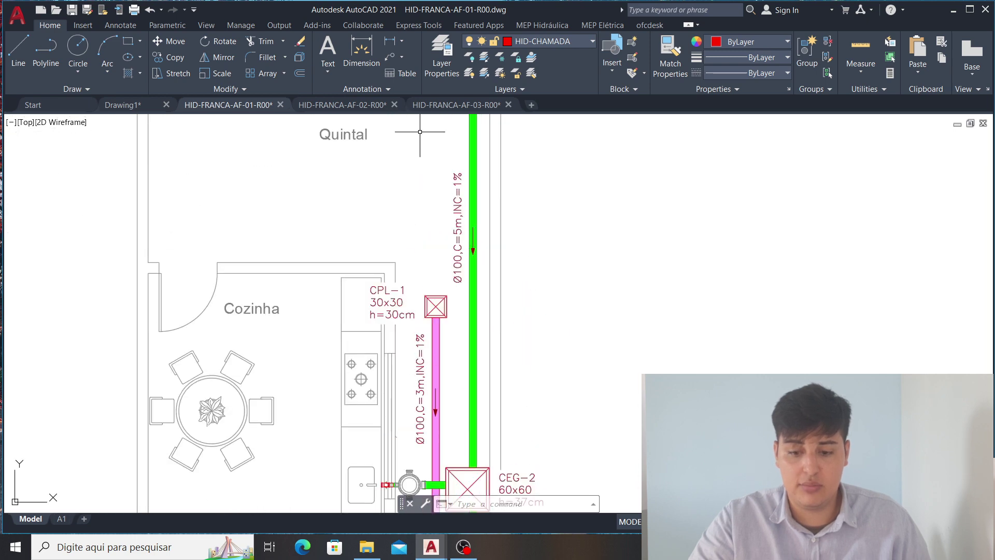
pyautogui.moveTo(421, 133); pyautogui.dragTo(438, 272, button='middle')
pyautogui.moveTo(491, 391); pyautogui.dragTo(453, 125, button='middle')
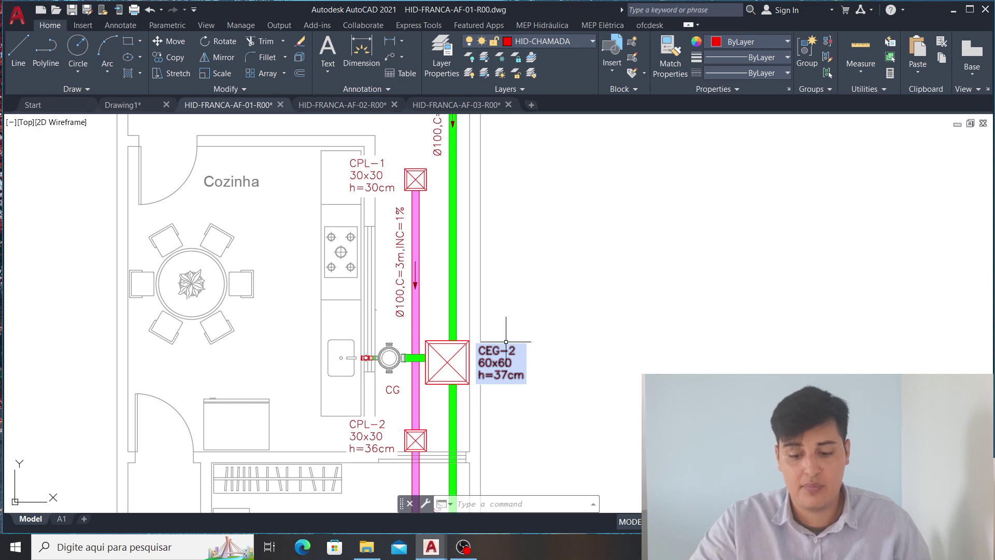
# - Follow the sewage and rainwater mains past the Suíte and bathrooms, reading the depth labels of the CEG-3, CEG-4 and CPL boxes
pyautogui.moveTo(506, 342); pyautogui.dragTo(518, 271, button='middle')
pyautogui.moveTo(489, 347); pyautogui.dragTo(468, 179, button='middle')
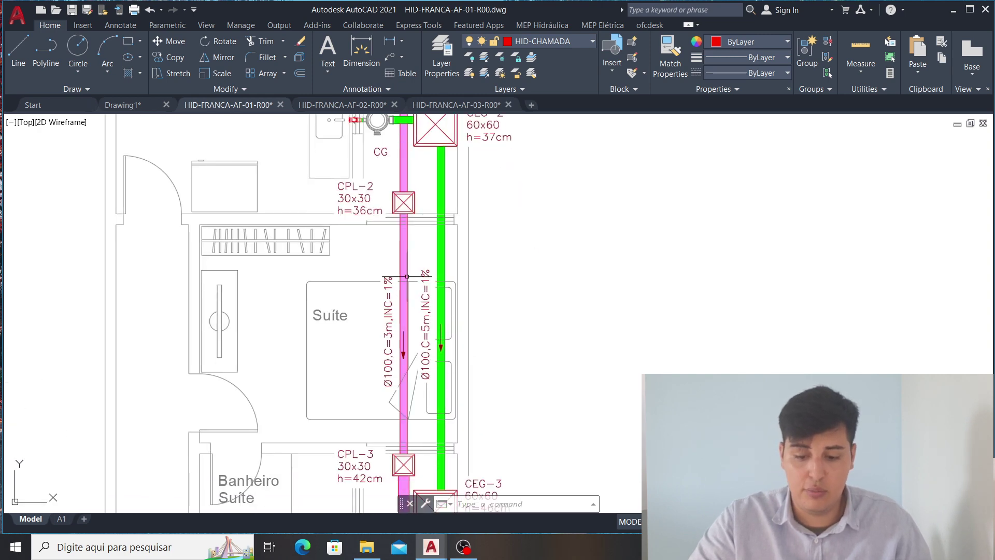
pyautogui.scroll(1, 407, 276)
pyautogui.scroll(-1, 456, 325)
pyautogui.moveTo(473, 419); pyautogui.dragTo(452, 209, button='middle')
pyautogui.scroll(-2, 451, 209)
pyautogui.scroll(2, 469, 255)
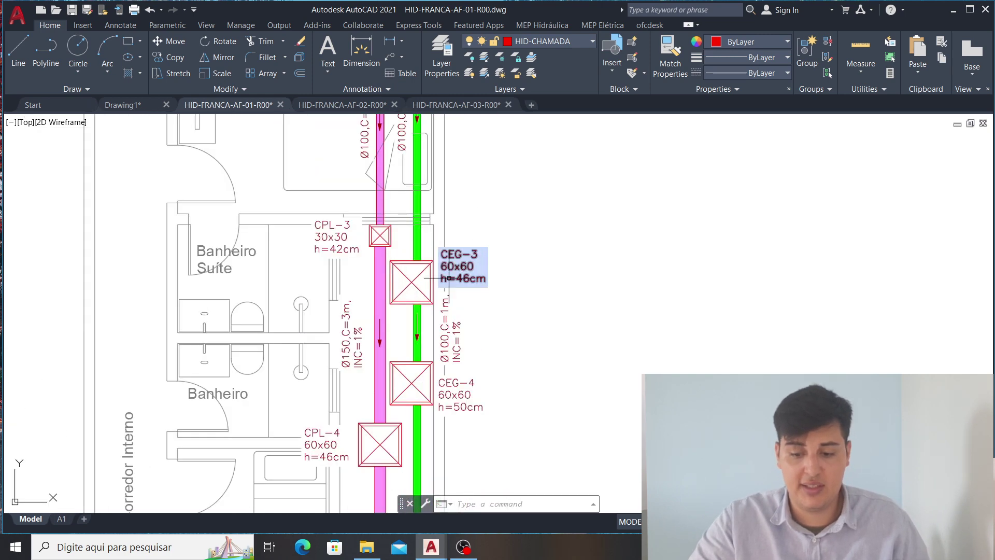
pyautogui.scroll(-4, 513, 218)
pyautogui.scroll(2, 489, 386)
pyautogui.moveTo(488, 386); pyautogui.dragTo(496, 209, button='middle')
pyautogui.moveTo(502, 358)
pyautogui.mouseDown(button='middle')
pyautogui.moveTo(528, 164)
pyautogui.moveTo(524, 252)
pyautogui.moveTo(542, 316)
pyautogui.moveTo(528, 358)
pyautogui.mouseUp(button='middle')
pyautogui.scroll(-3, 551, 229)
pyautogui.scroll(3, 512, 184)
pyautogui.scroll(-2, 574, 245)
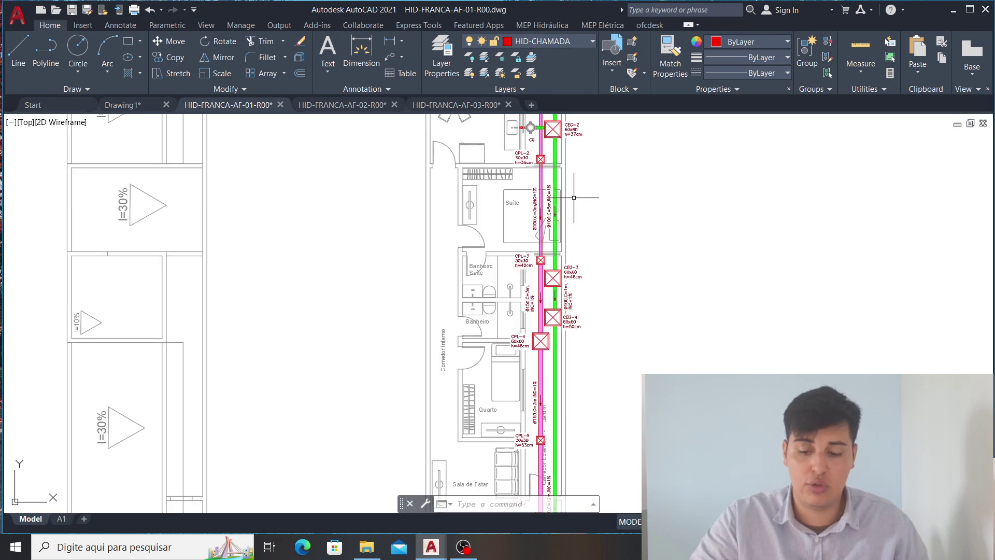
# - Open the A1 sheet layout and view its arranged plans and the sewage and rainwater plan's title
pyautogui.scroll(-4, 570, 217)
pyautogui.moveTo(475, 280); pyautogui.dragTo(538, 286, button='middle')
pyautogui.click(61, 518)
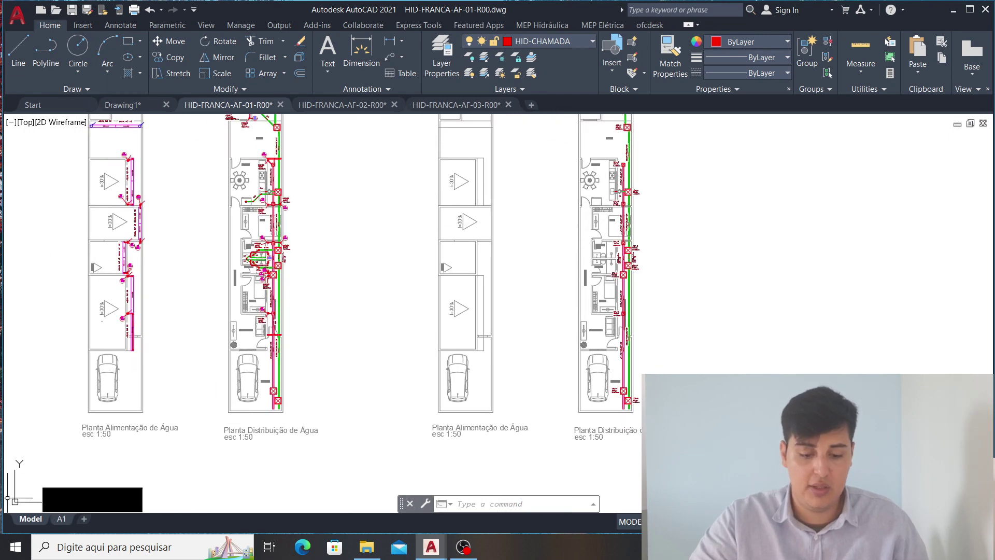
pyautogui.scroll(2, 610, 281)
pyautogui.scroll(-2, 610, 280)
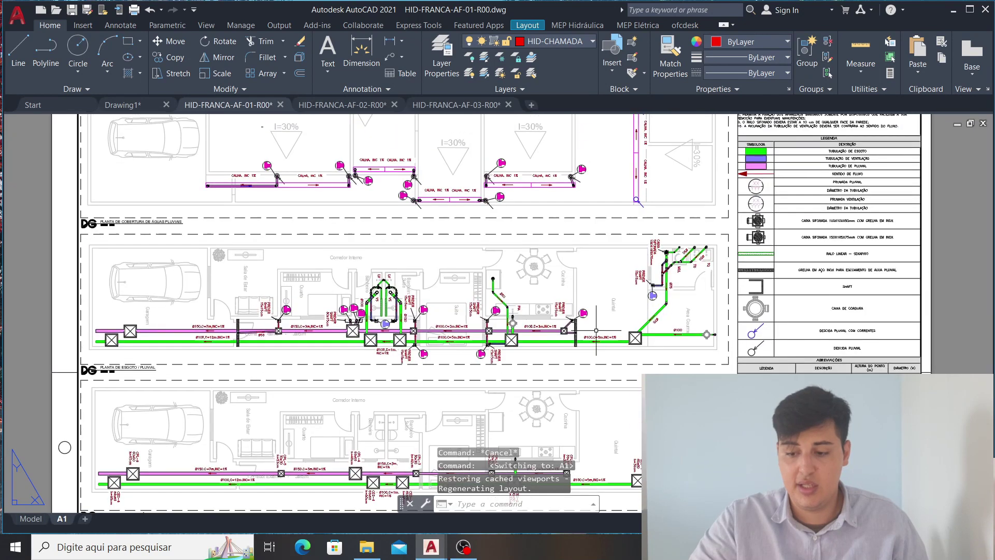
pyautogui.scroll(-2, 596, 270)
pyautogui.scroll(1, 563, 236)
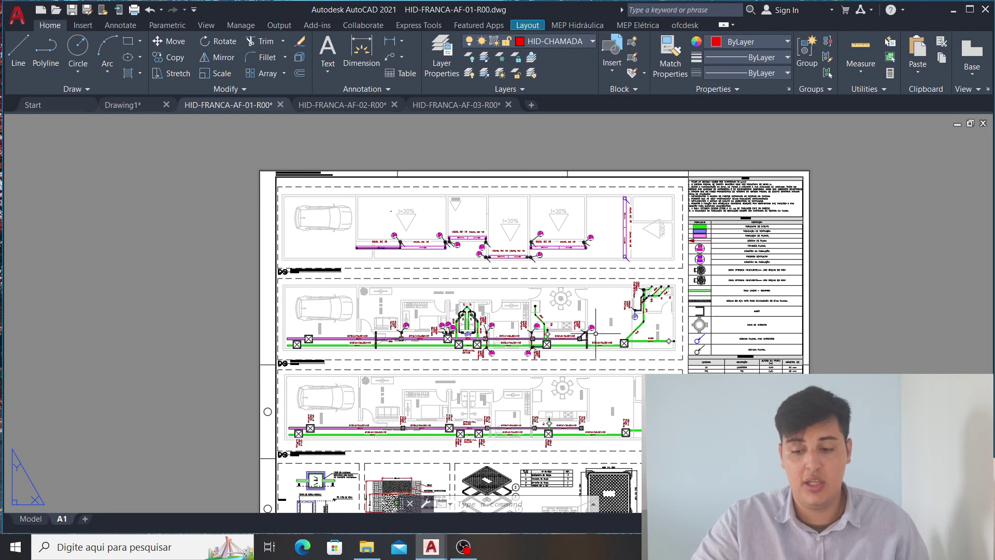
pyautogui.moveTo(576, 319); pyautogui.dragTo(596, 276, button='middle')
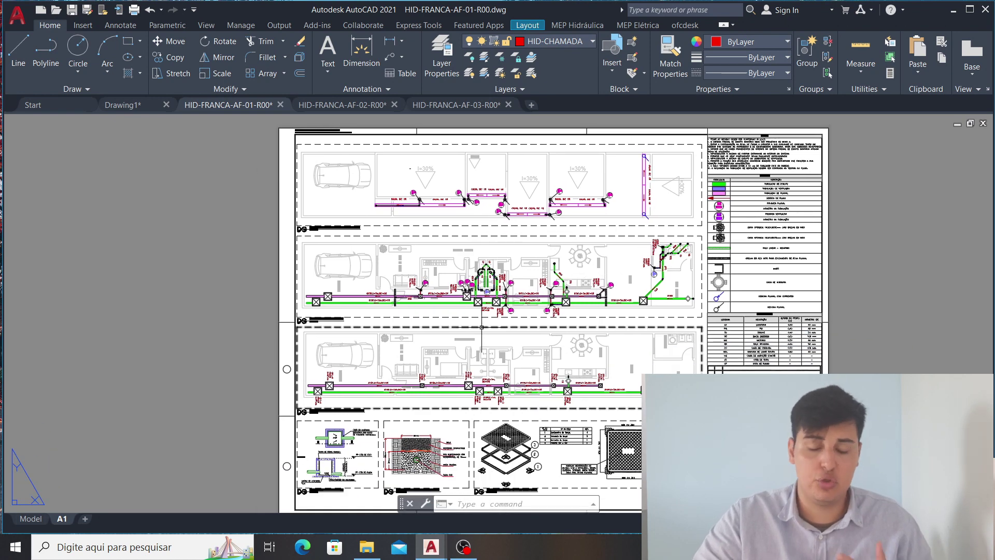
pyautogui.scroll(10, 313, 406)
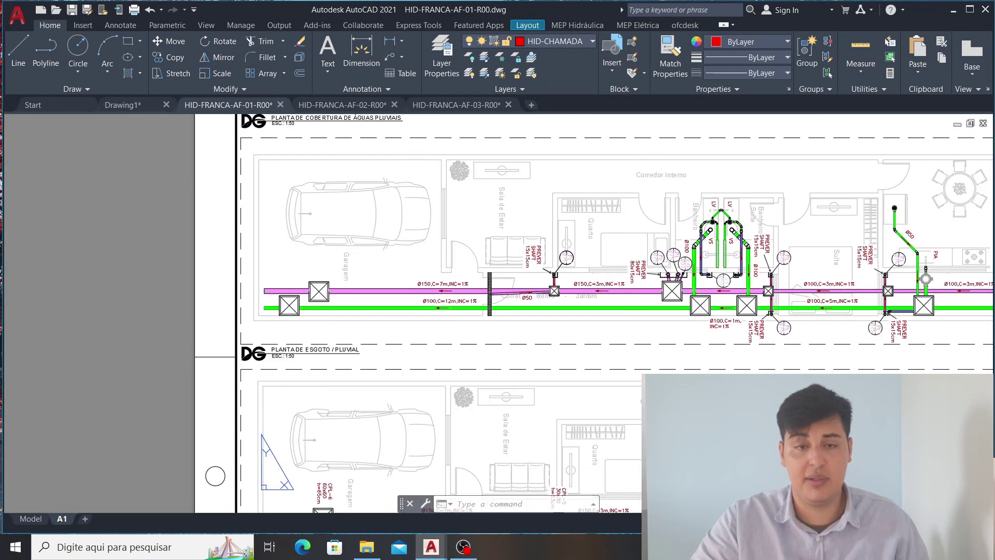
pyautogui.moveTo(261, 410); pyautogui.dragTo(337, 277, button='middle')
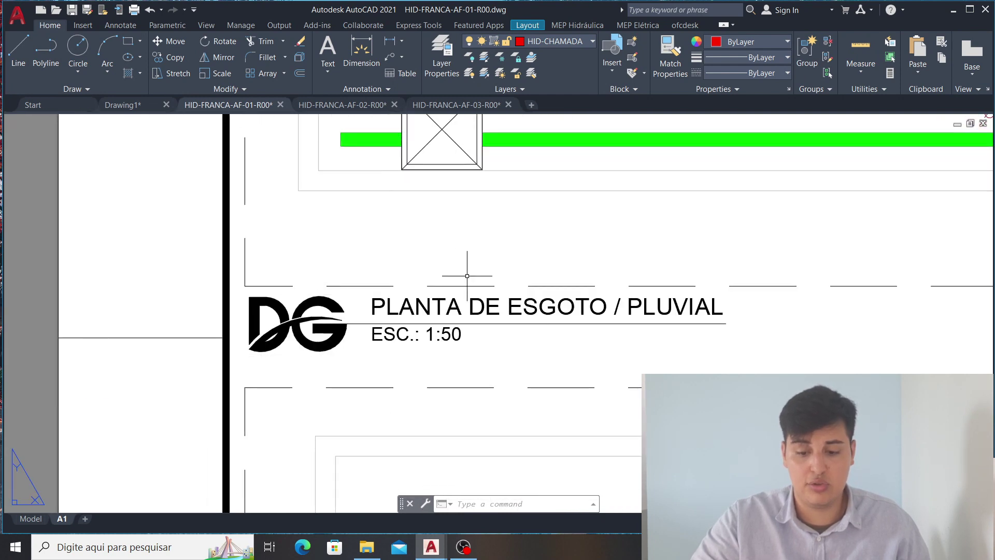
# - Examine the sheet's title block, including the contractor, client, drawing title and drawing number fields
pyautogui.scroll(-8, 467, 276)
pyautogui.moveTo(850, 415); pyautogui.dragTo(296, 173, button='middle')
pyautogui.scroll(4, 653, 245)
pyautogui.moveTo(653, 245); pyautogui.dragTo(612, 274, button='middle')
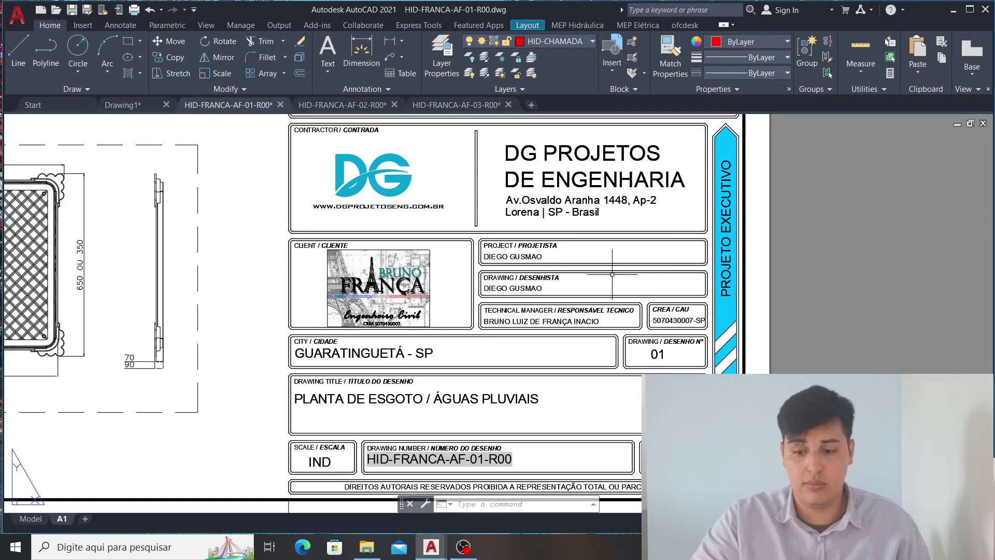
pyautogui.scroll(-2, 544, 327)
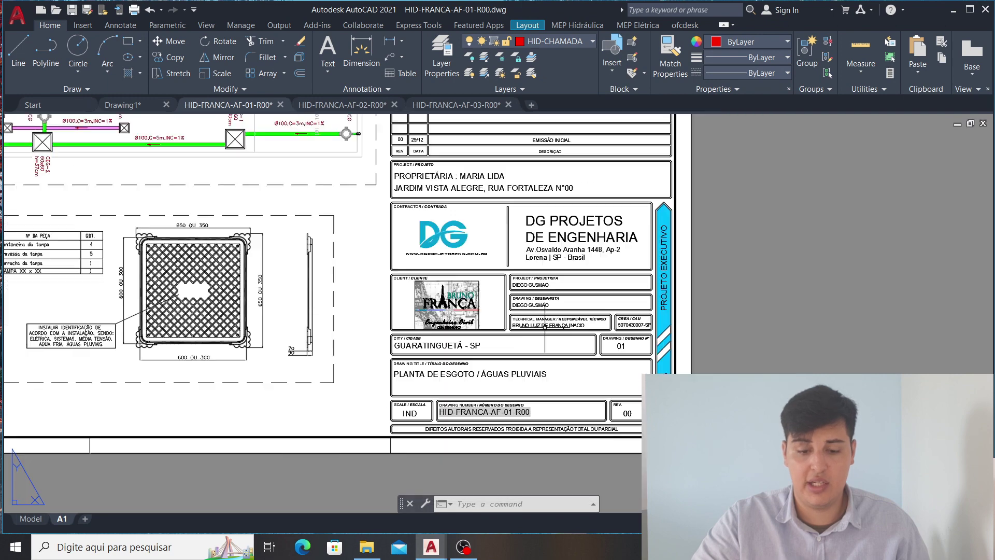
# - Examine the inspection box detail, reading its masonry, iron cover, minimum depth and top and bottom level notes in plan and section AA'
pyautogui.moveTo(450, 312); pyautogui.dragTo(787, 315)
pyautogui.scroll(-2, 279, 326)
pyautogui.moveTo(279, 325); pyautogui.dragTo(358, 277, button='middle')
pyautogui.scroll(4, 425, 335)
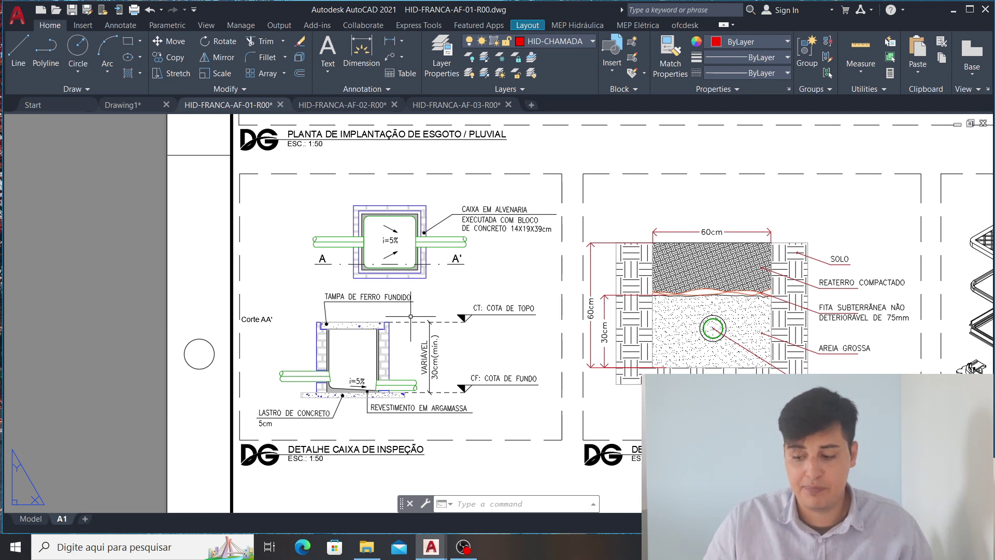
pyautogui.scroll(2, 357, 272)
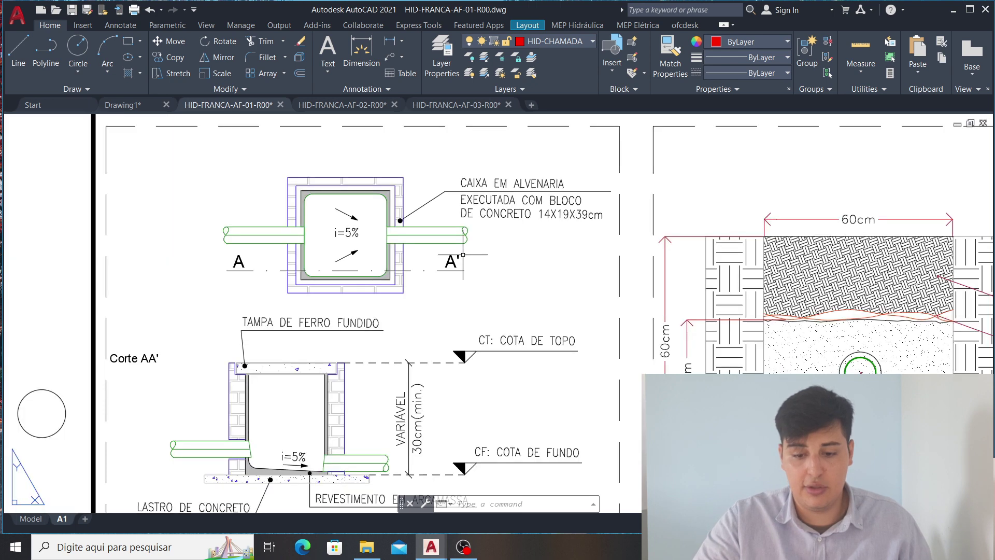
pyautogui.scroll(-4, 521, 203)
pyautogui.scroll(4, 521, 203)
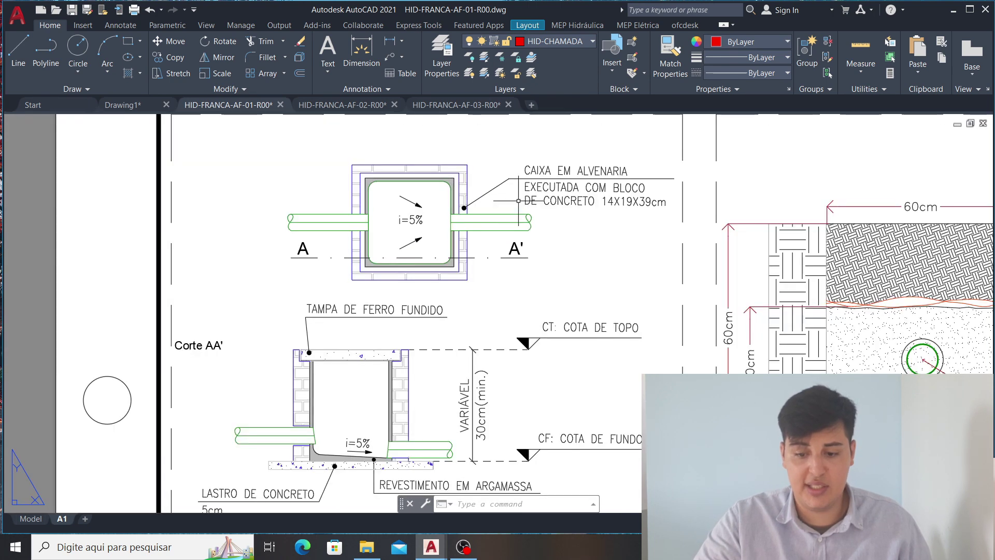
pyautogui.moveTo(427, 349); pyautogui.dragTo(450, 245, button='middle')
pyautogui.scroll(-3, 392, 196)
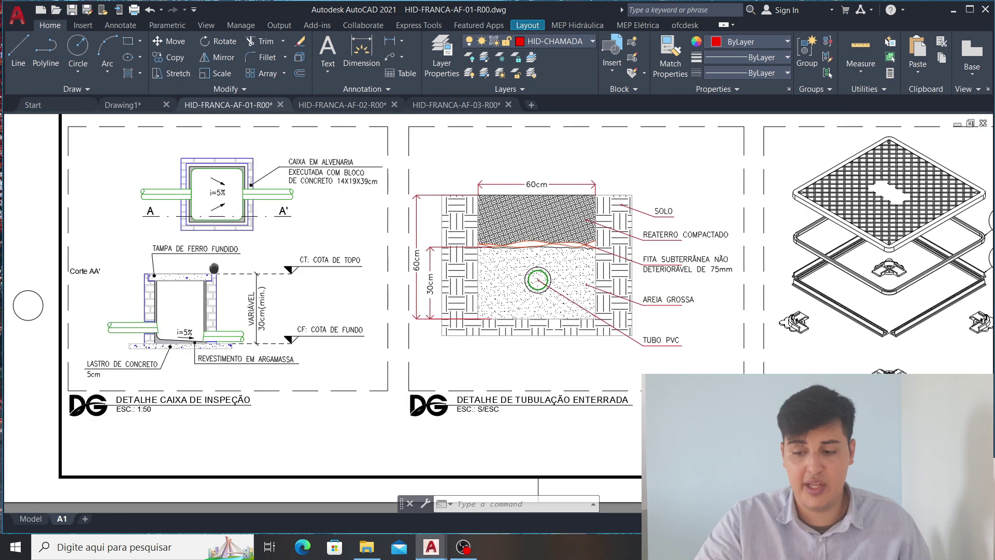
# - Examine the inspection boxes' iron cover detail, including its parts table and the note on installing the identification
pyautogui.moveTo(643, 250); pyautogui.dragTo(320, 251, button='middle')
pyautogui.scroll(-2, 320, 251)
pyautogui.scroll(4, 320, 250)
pyautogui.scroll(-3, 493, 280)
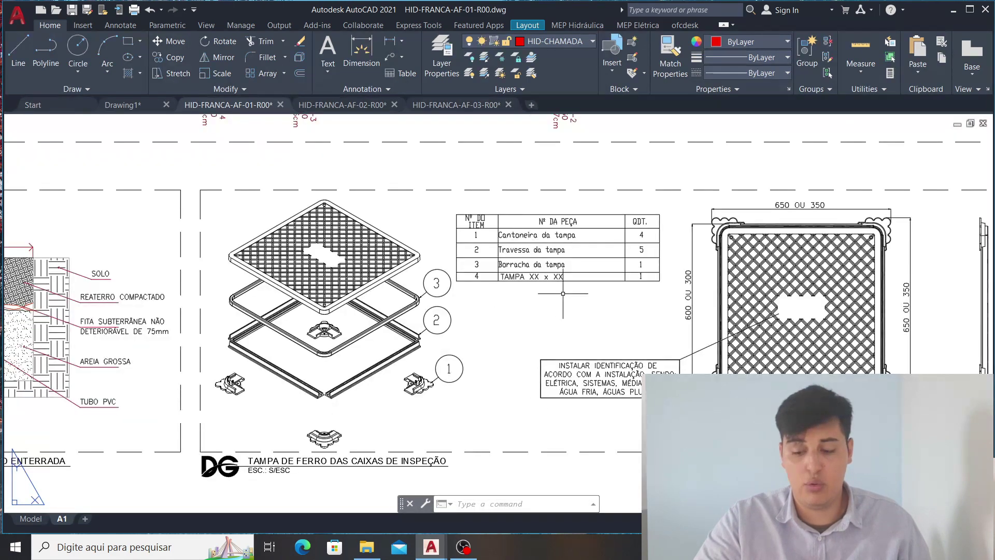
pyautogui.scroll(3, 495, 337)
pyautogui.scroll(3, 495, 345)
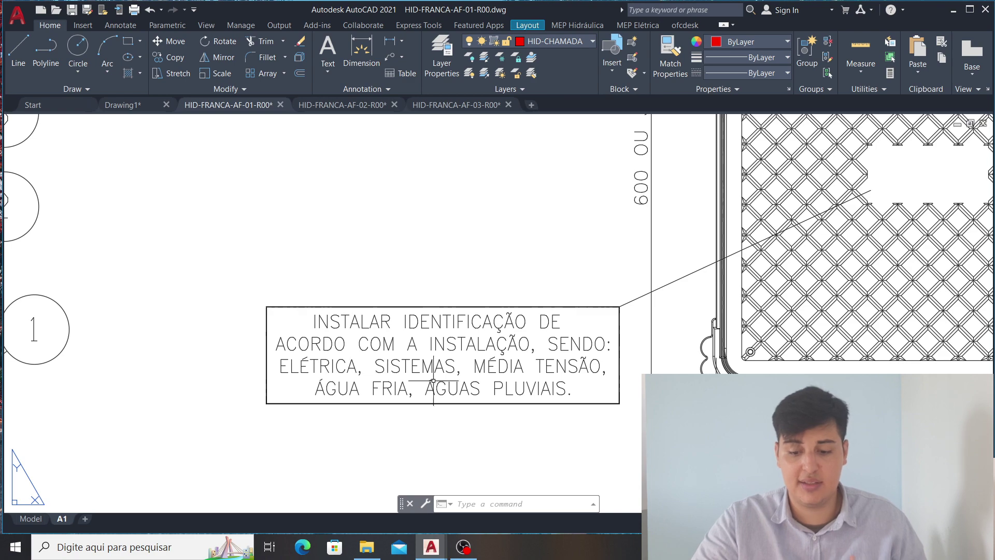
pyautogui.scroll(-2, 565, 374)
pyautogui.scroll(-3, 694, 316)
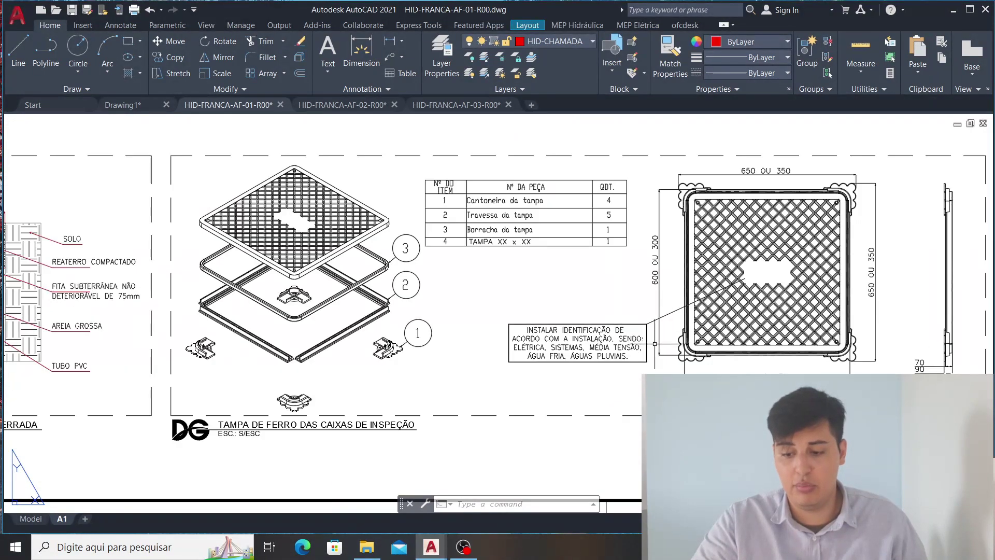
# - Examine the buried pipe detail, reading the trench dimensions and the backfill, warning tape, coarse sand and PVC pipe labels
pyautogui.scroll(1, 503, 300)
pyautogui.moveTo(282, 262); pyautogui.dragTo(635, 278, button='middle')
pyautogui.moveTo(346, 304); pyautogui.dragTo(815, 282, button='middle')
pyautogui.scroll(2, 451, 296)
pyautogui.moveTo(452, 286); pyautogui.dragTo(439, 202, button='middle')
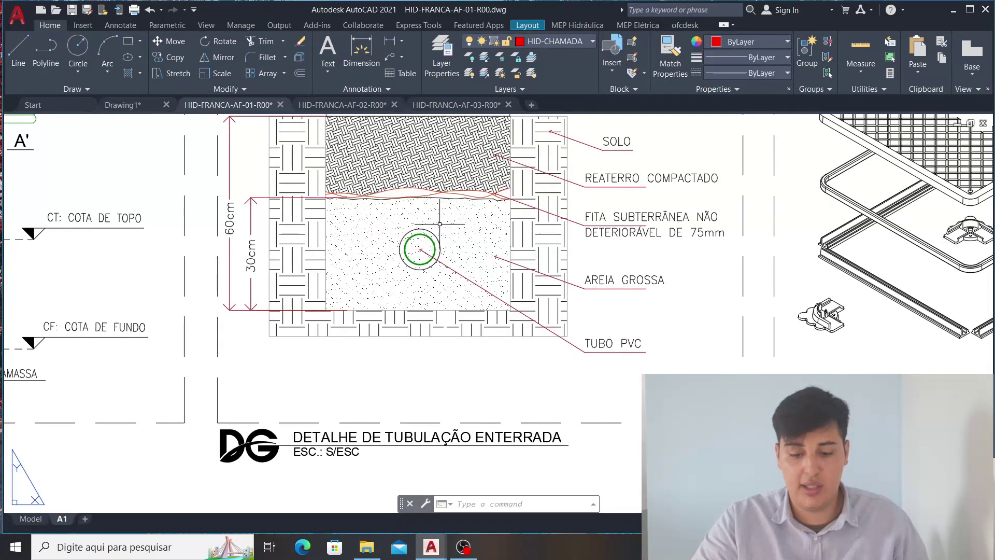
pyautogui.moveTo(410, 267); pyautogui.dragTo(417, 306, button='middle')
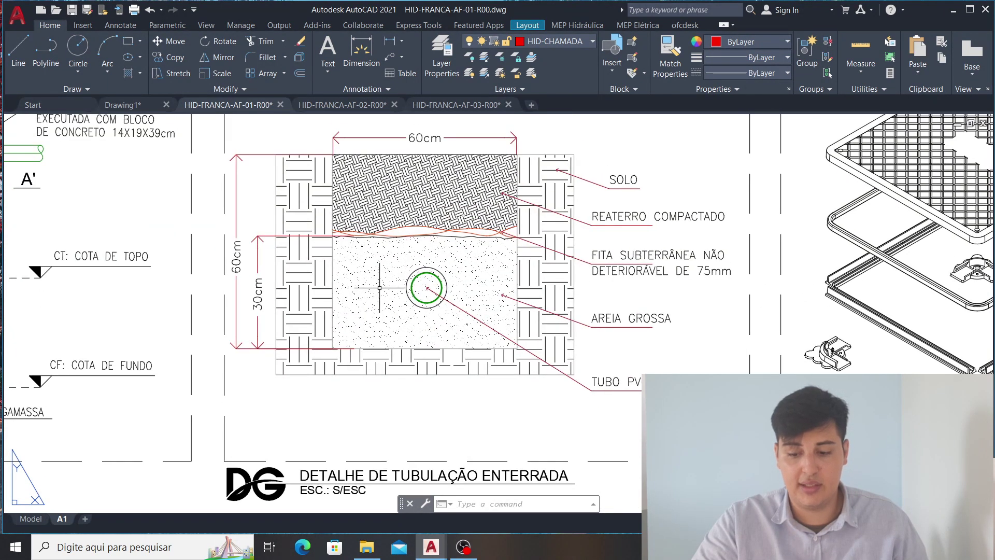
pyautogui.moveTo(397, 245); pyautogui.dragTo(399, 282, button='middle')
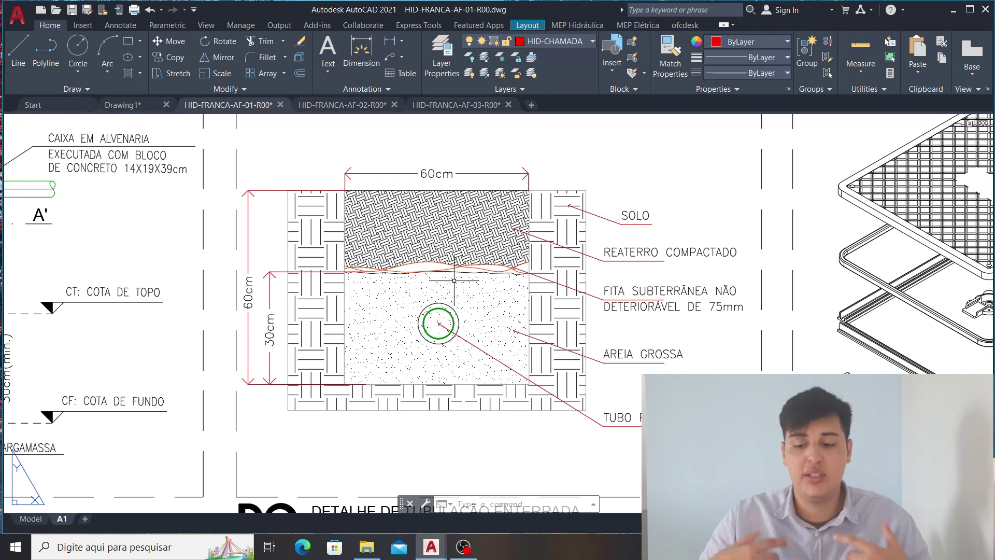
# - Return from the details to an overview of the sewage and rainwater plans and the legend on the sheet
pyautogui.scroll(-6, 499, 230)
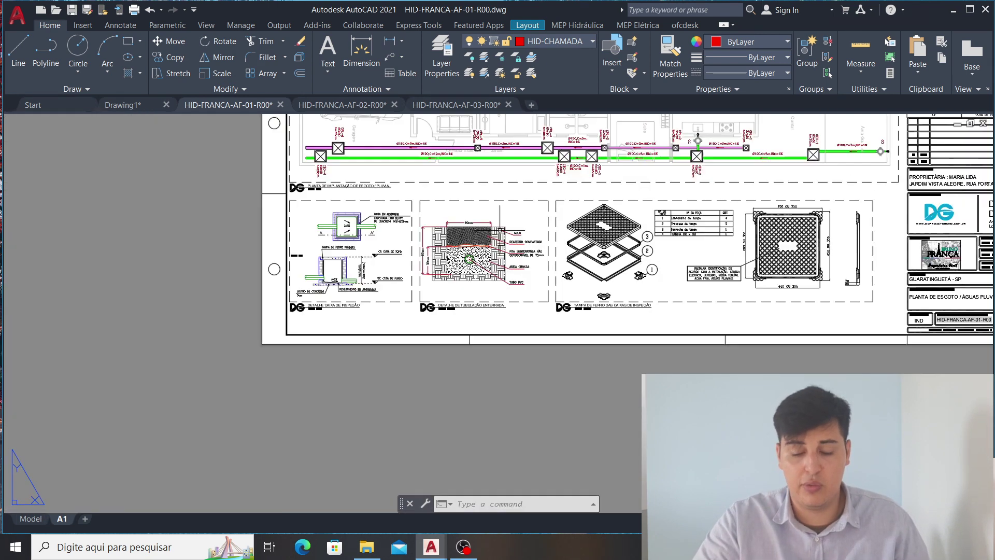
pyautogui.moveTo(500, 230); pyautogui.dragTo(332, 402, button='middle')
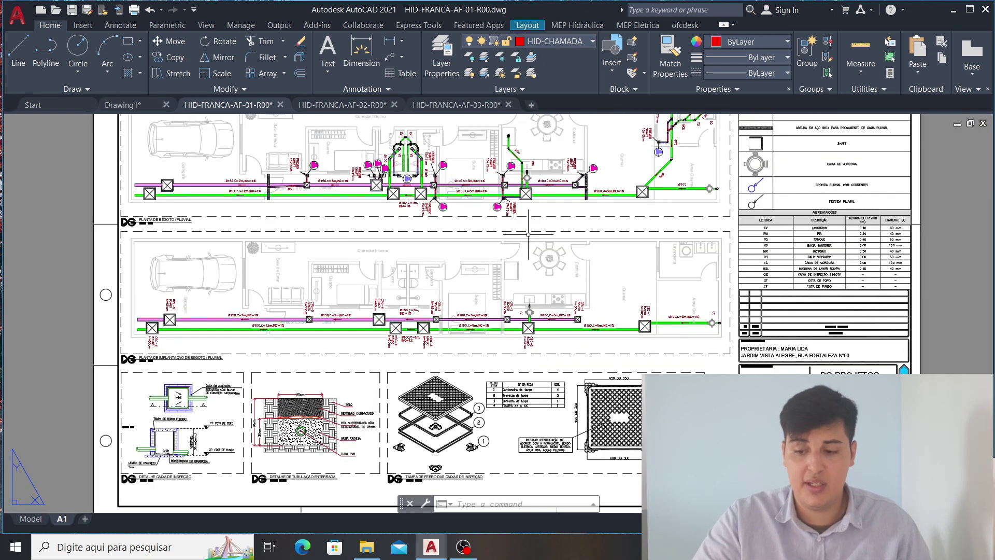
pyautogui.moveTo(528, 234); pyautogui.dragTo(529, 288, button='middle')
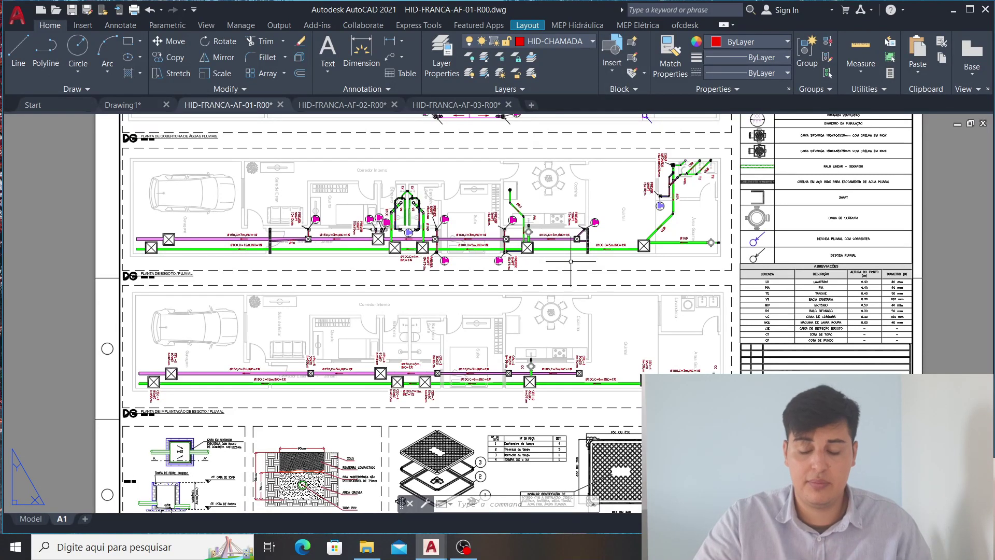